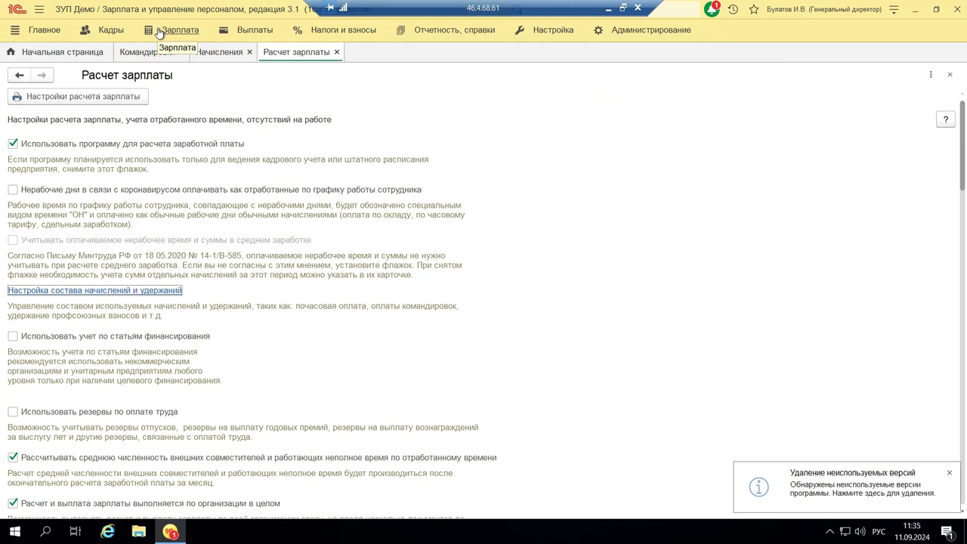
- Open the payroll list of business trips (Командировки) and create a new business trip document
{"action": "left_click", "coordinate": [183, 33]}
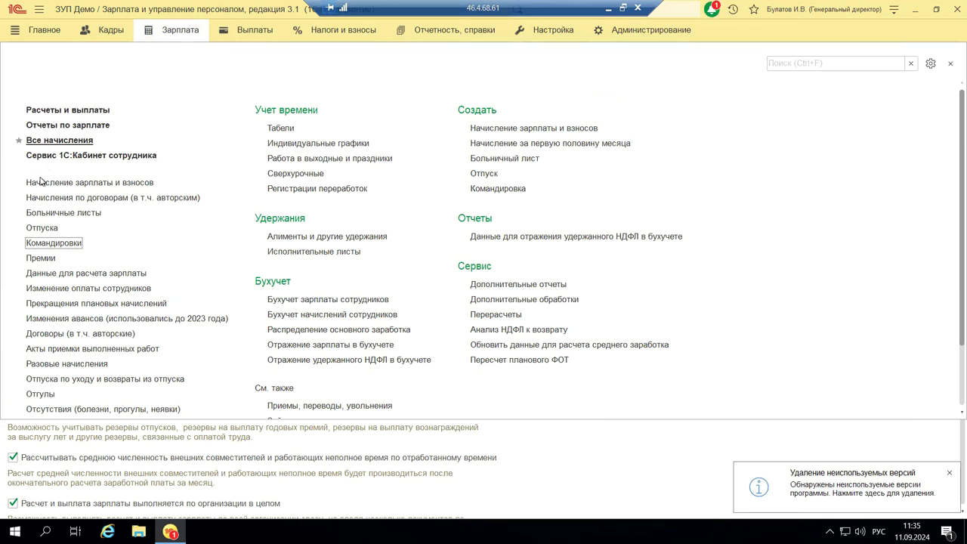
{"action": "left_click", "coordinate": [36, 250]}
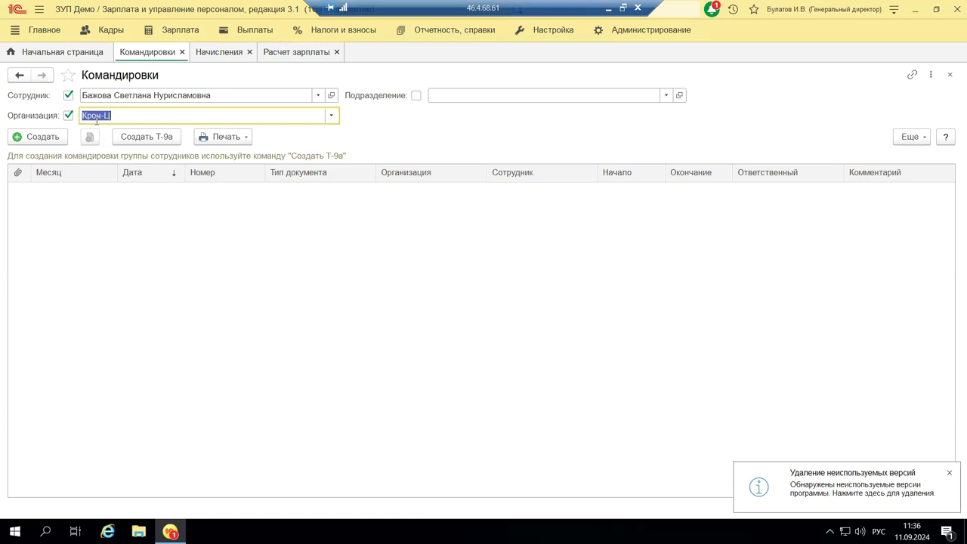
{"action": "left_click", "coordinate": [171, 34]}
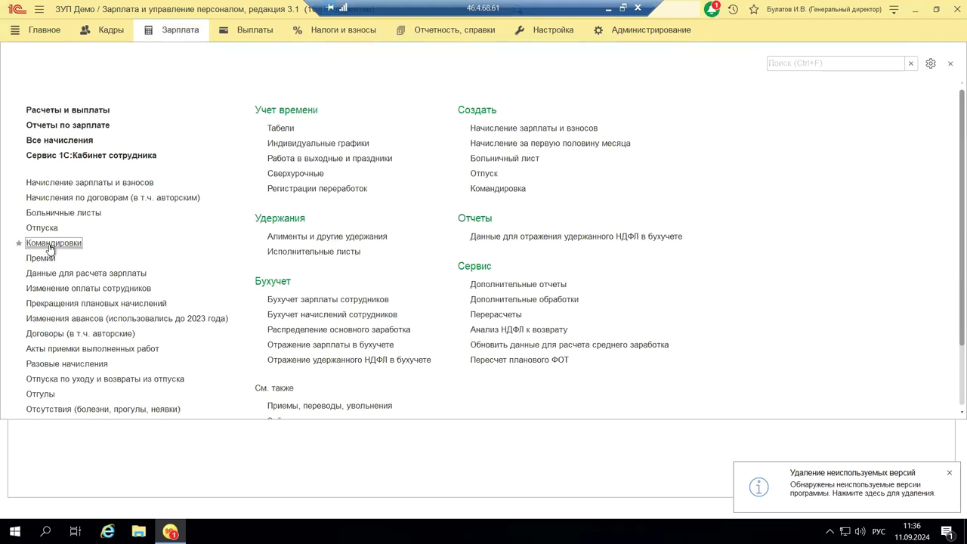
{"action": "left_click", "coordinate": [948, 65]}
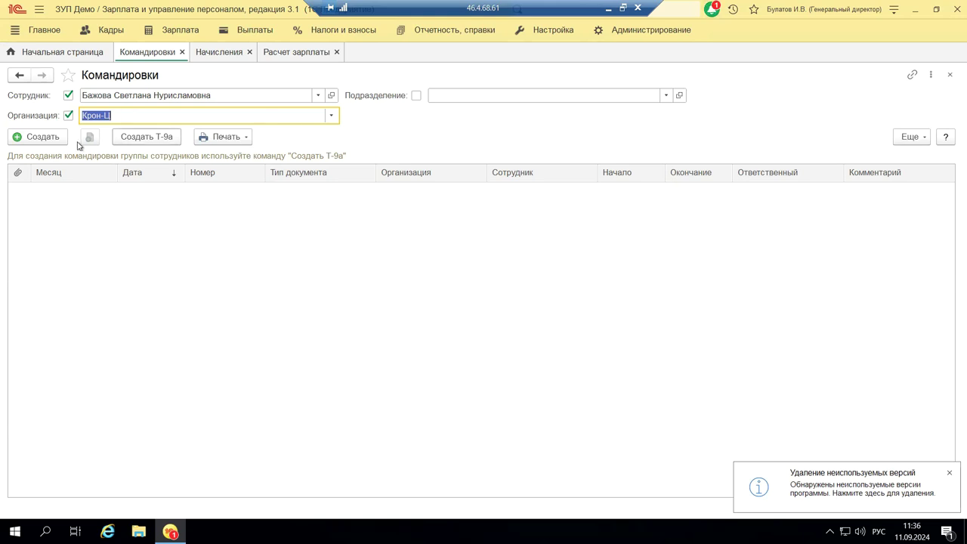
{"action": "left_click", "coordinate": [25, 143]}
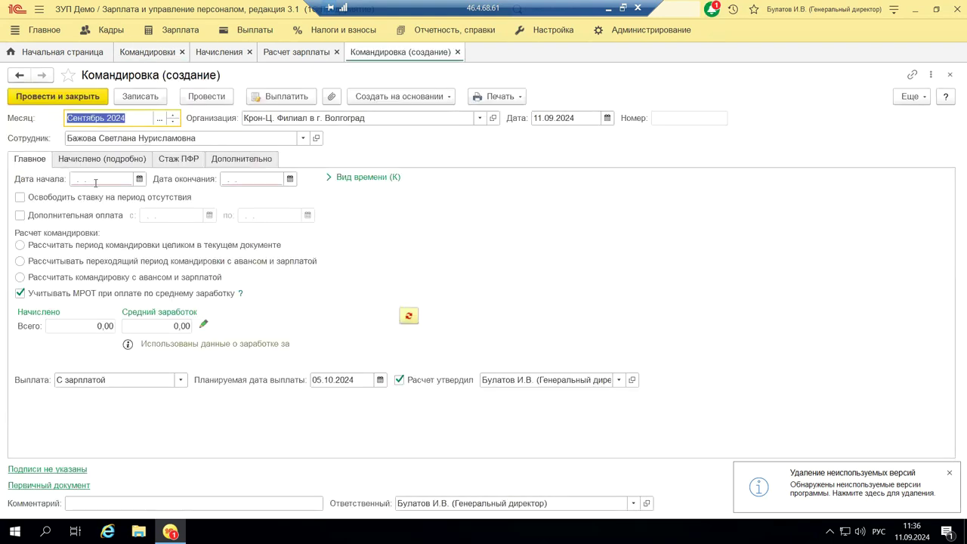
- Set the business trip's start date to 03.09.2024 and its end date to 06.09.2024
{"action": "left_click", "coordinate": [140, 180]}
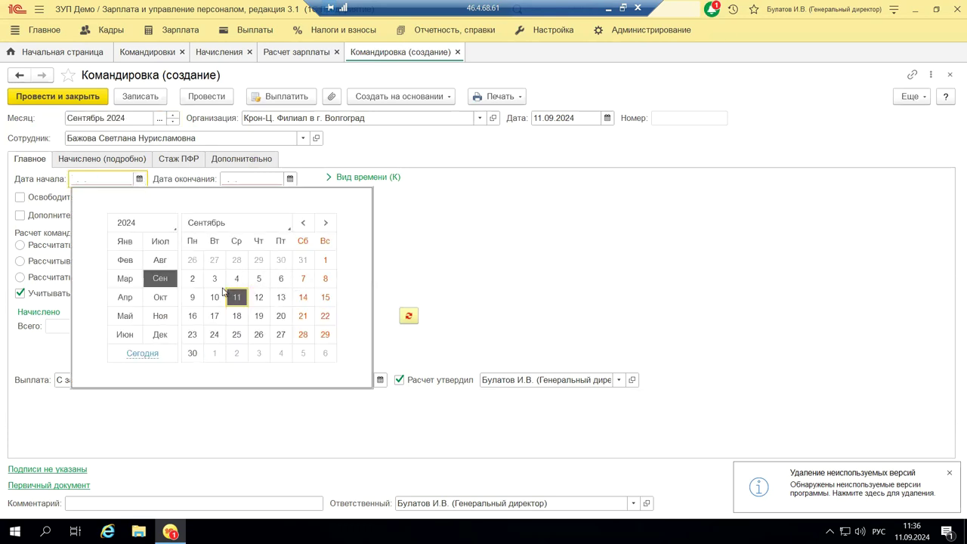
{"action": "left_click", "coordinate": [215, 280]}
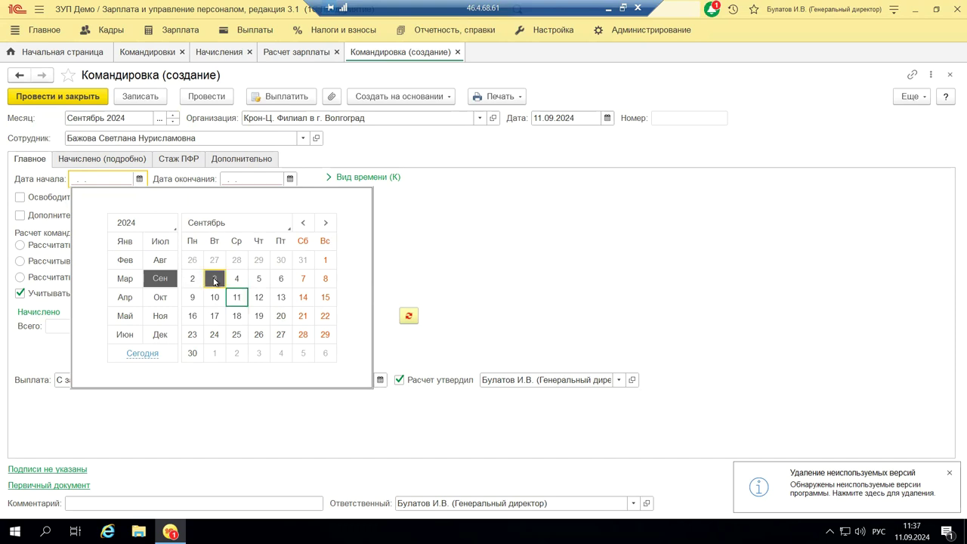
{"action": "left_click", "coordinate": [289, 179]}
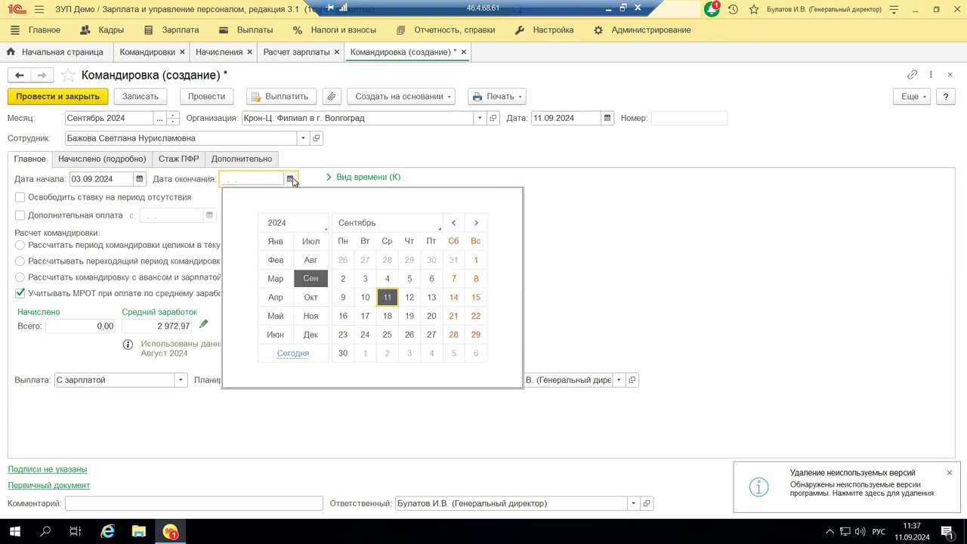
{"action": "left_click", "coordinate": [431, 279]}
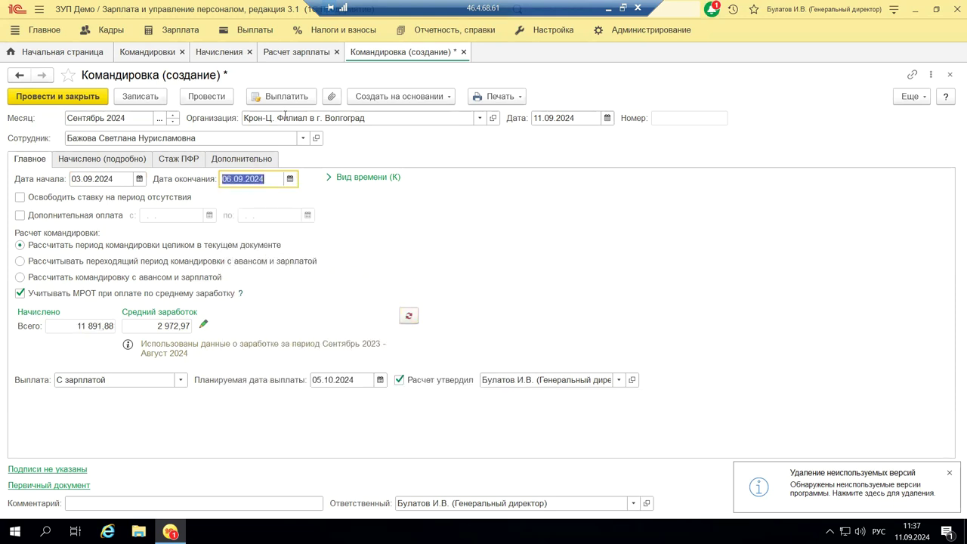
- Replace the document's employee with the Volgograd branch director from the full employee list
{"action": "left_click", "coordinate": [304, 141]}
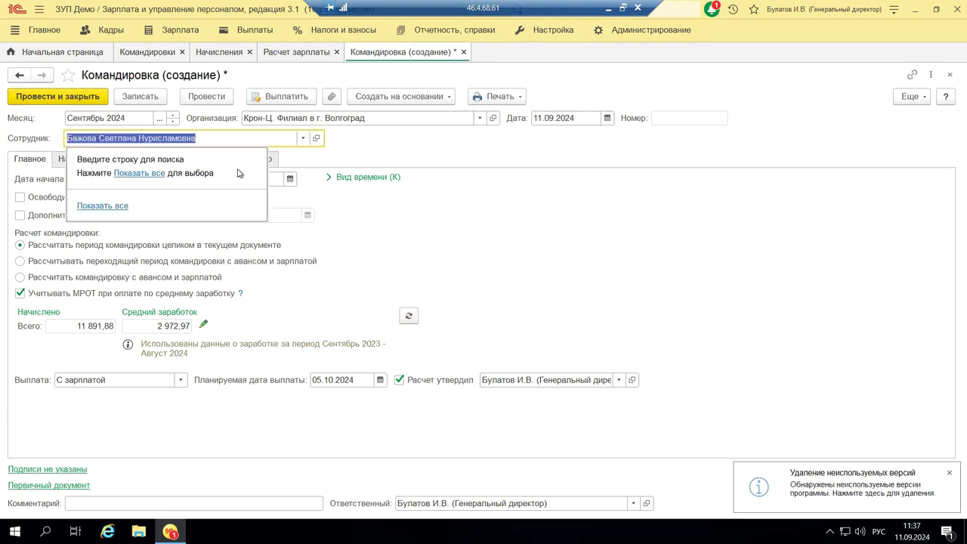
{"action": "left_click", "coordinate": [139, 173]}
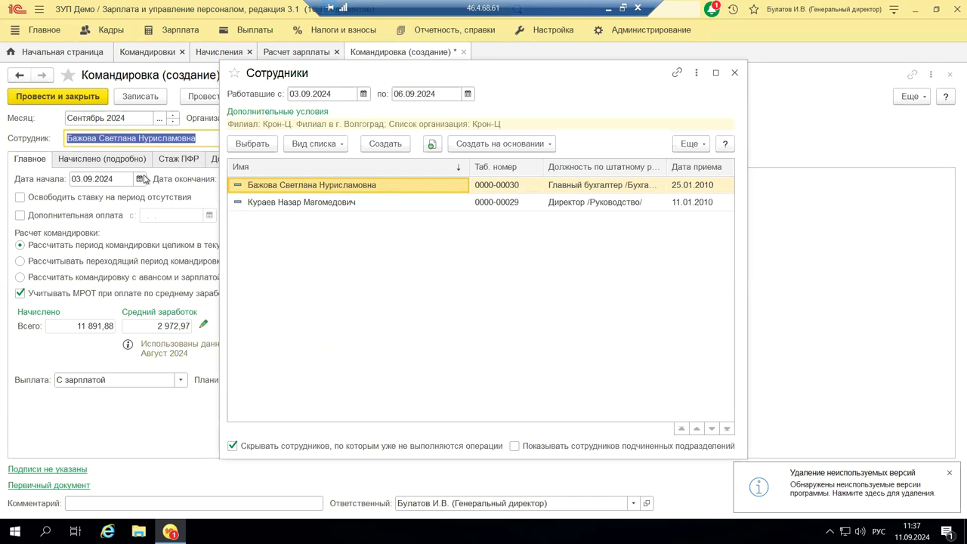
{"action": "double_click", "coordinate": [276, 203]}
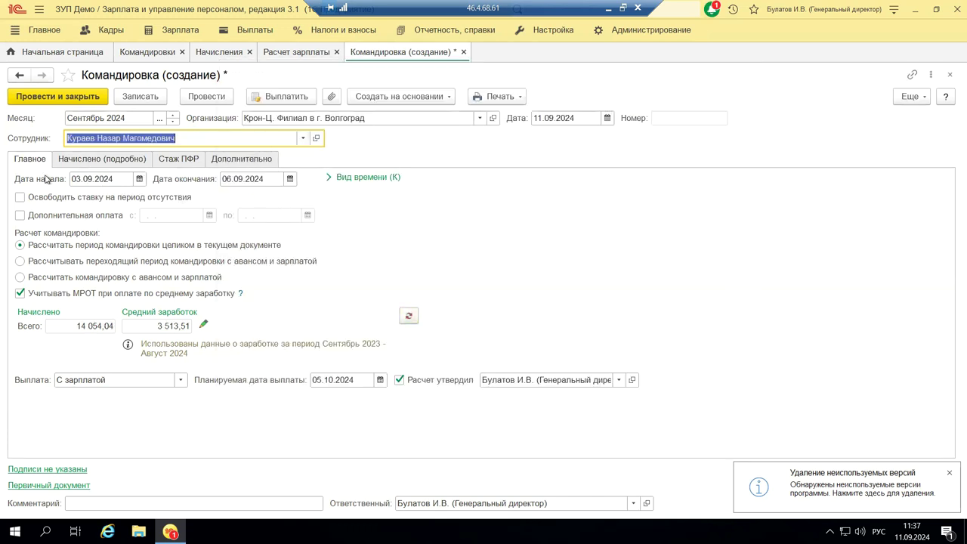
- Set the organization to Крон-Ц and choose the department head hired on 25.01.2010, listed just above the sector head, as the employee
{"action": "left_click", "coordinate": [478, 118]}
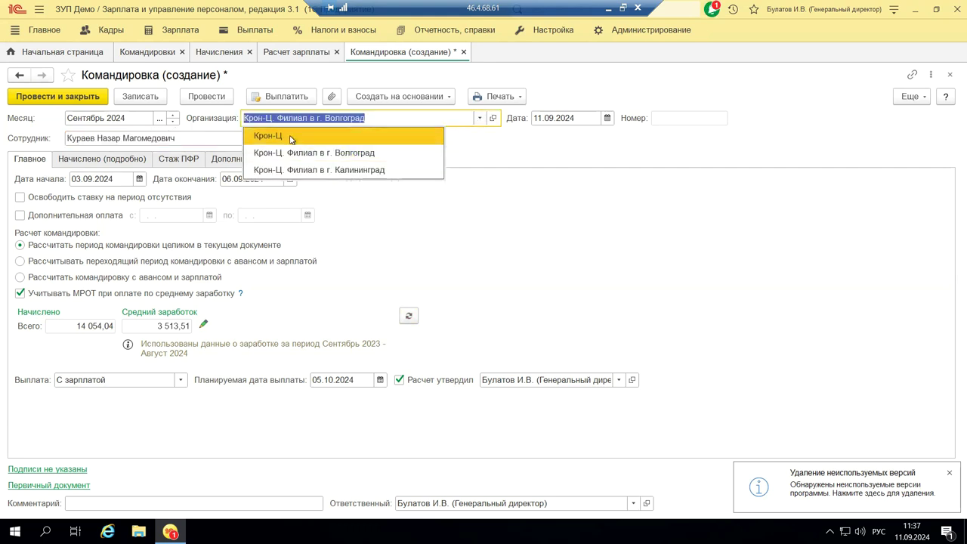
{"action": "left_click", "coordinate": [290, 137]}
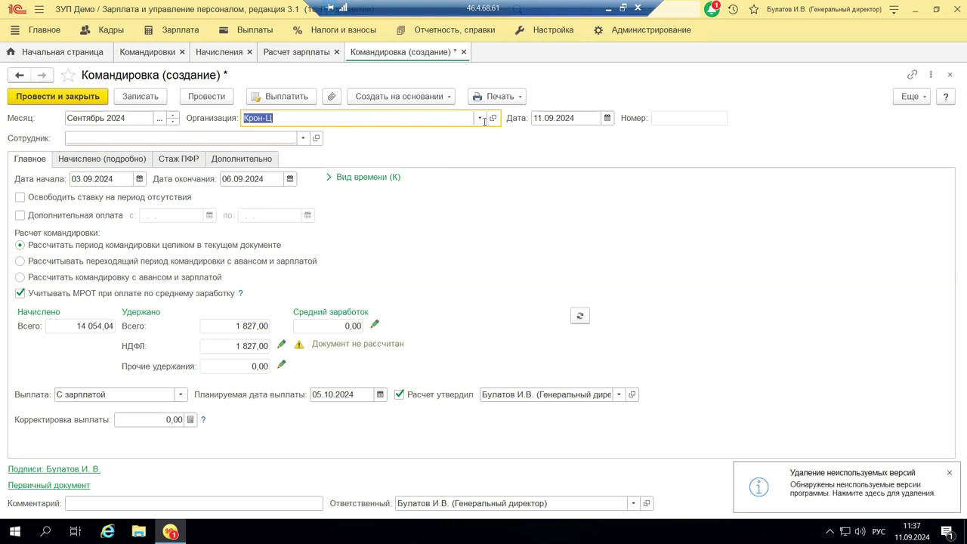
{"action": "left_click", "coordinate": [303, 139]}
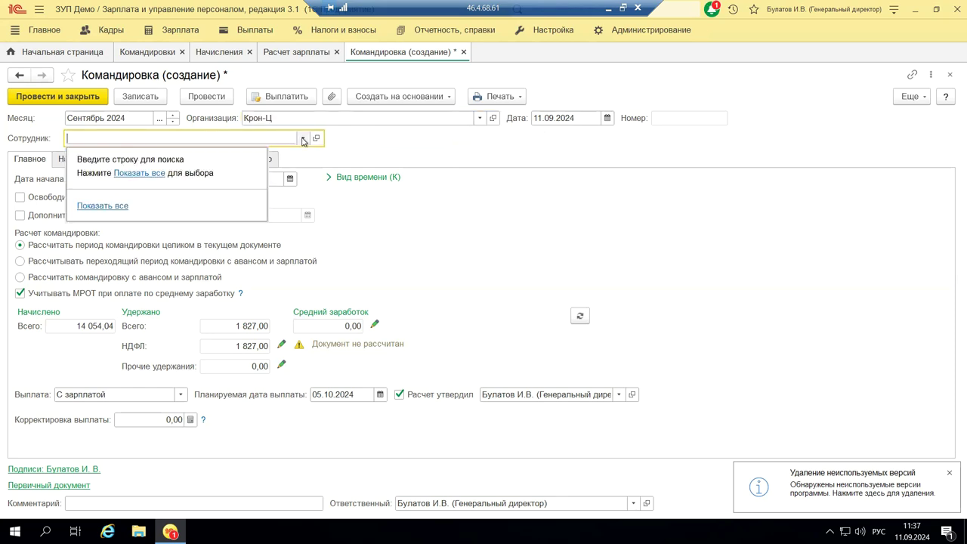
{"action": "left_click", "coordinate": [151, 173]}
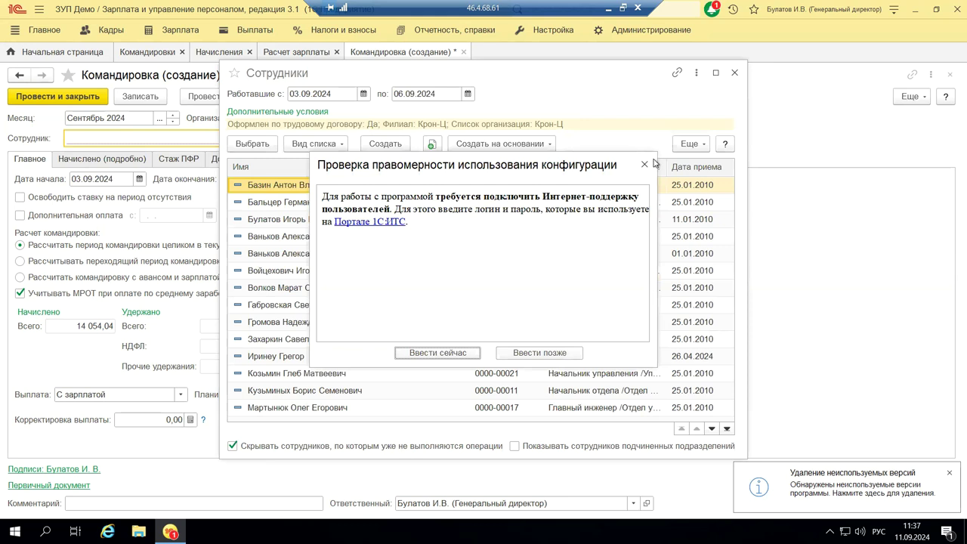
{"action": "left_click", "coordinate": [646, 165]}
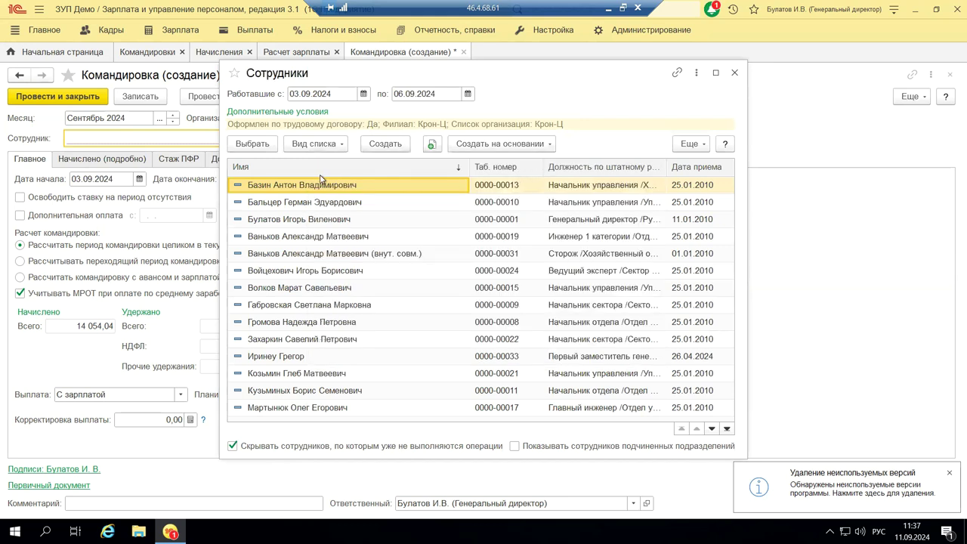
{"action": "left_click", "coordinate": [270, 322]}
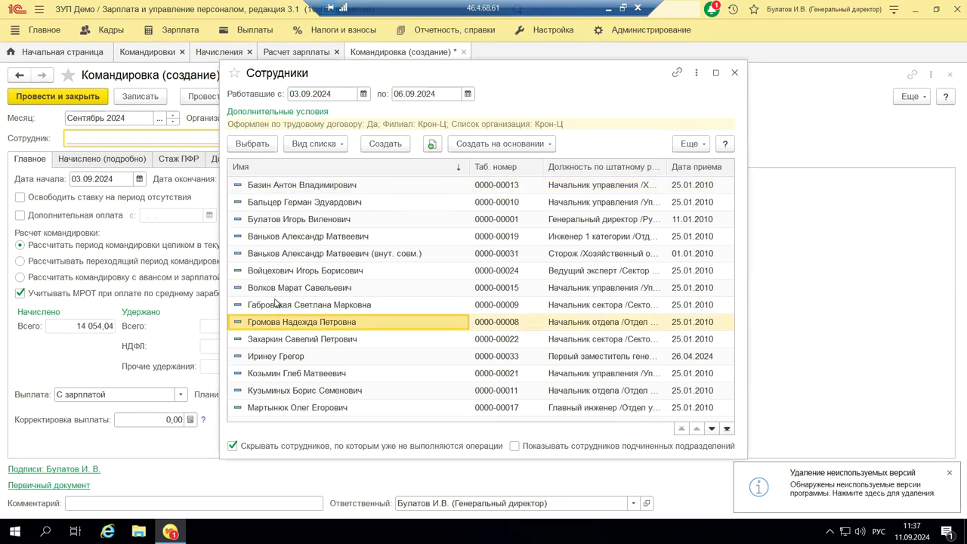
{"action": "left_click", "coordinate": [259, 149]}
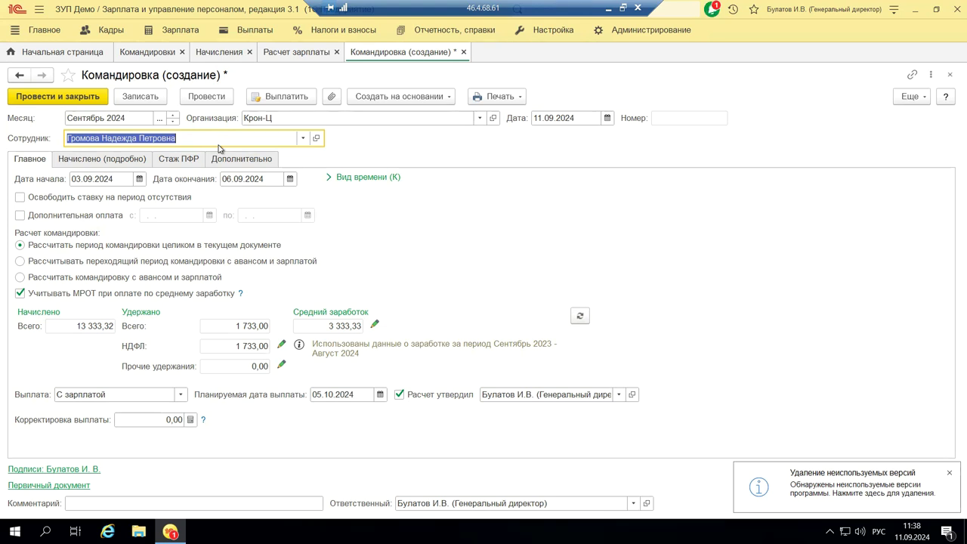
- View the printable forms available for the business trip document
{"action": "left_click", "coordinate": [491, 99]}
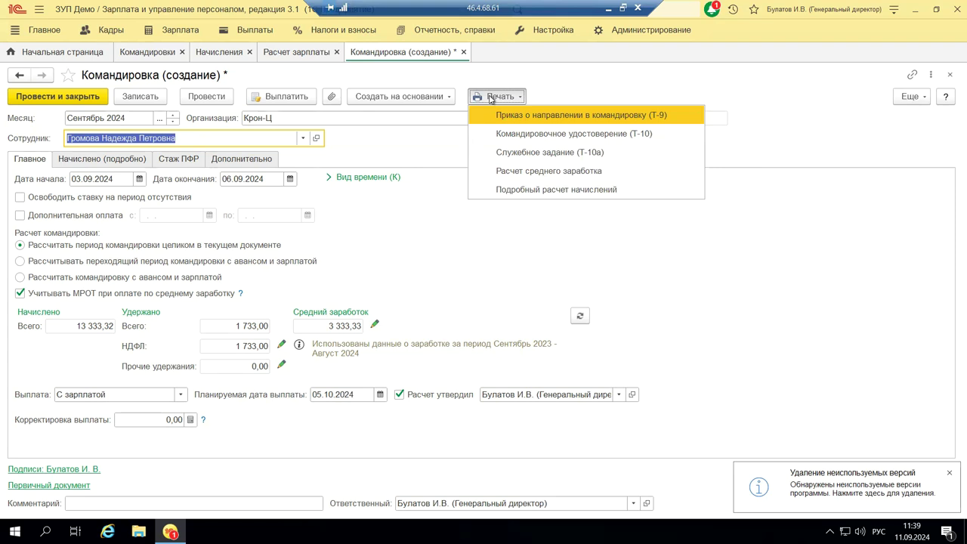
{"action": "left_click", "coordinate": [348, 158]}
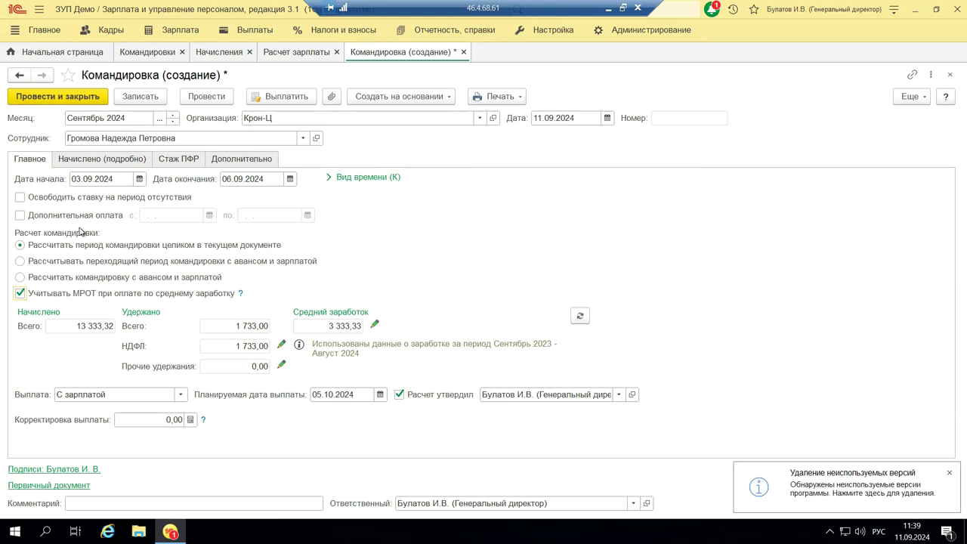
- Enable additional payment (Дополнительная оплата) for 03.09.2024 to 06.09.2024 and dismiss the internet support request
{"action": "left_click", "coordinate": [21, 216]}
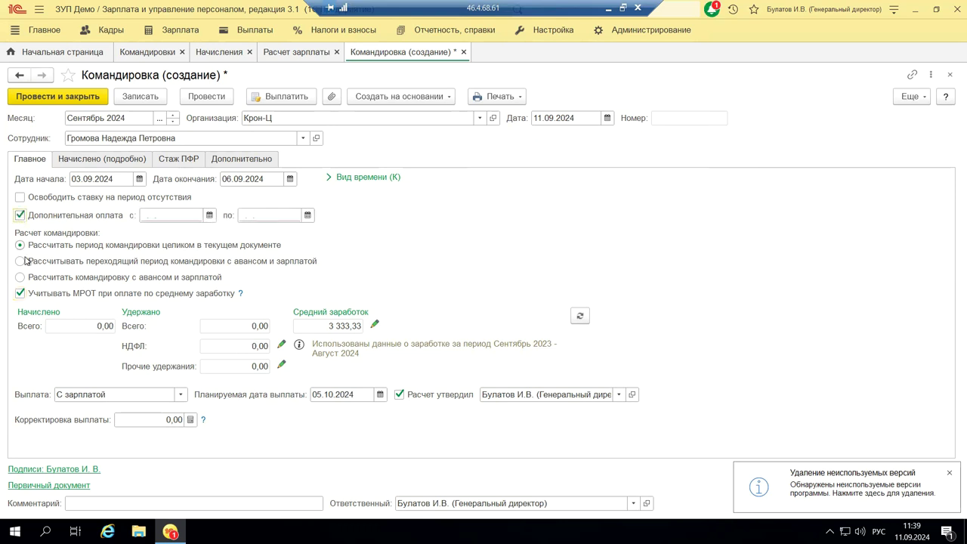
{"action": "left_click", "coordinate": [209, 216]}
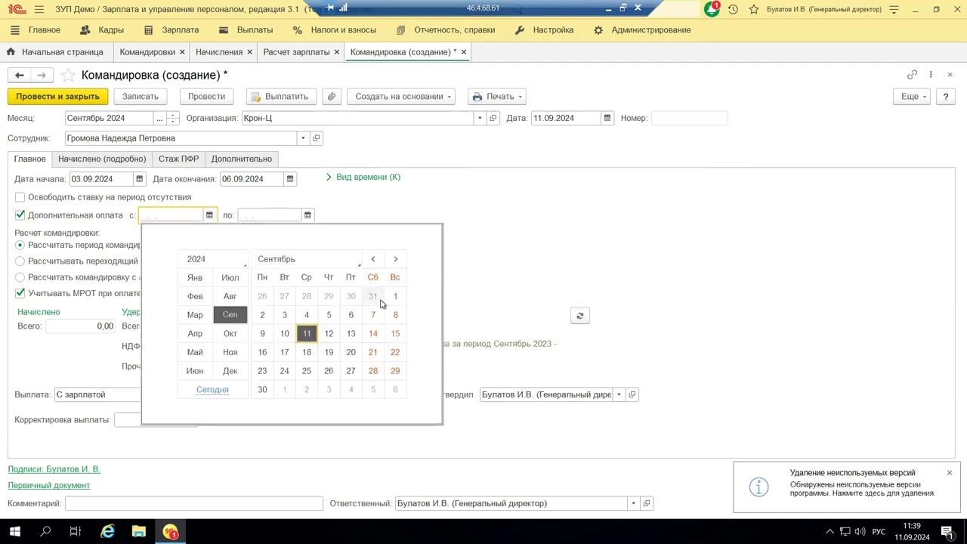
{"action": "left_click", "coordinate": [284, 315]}
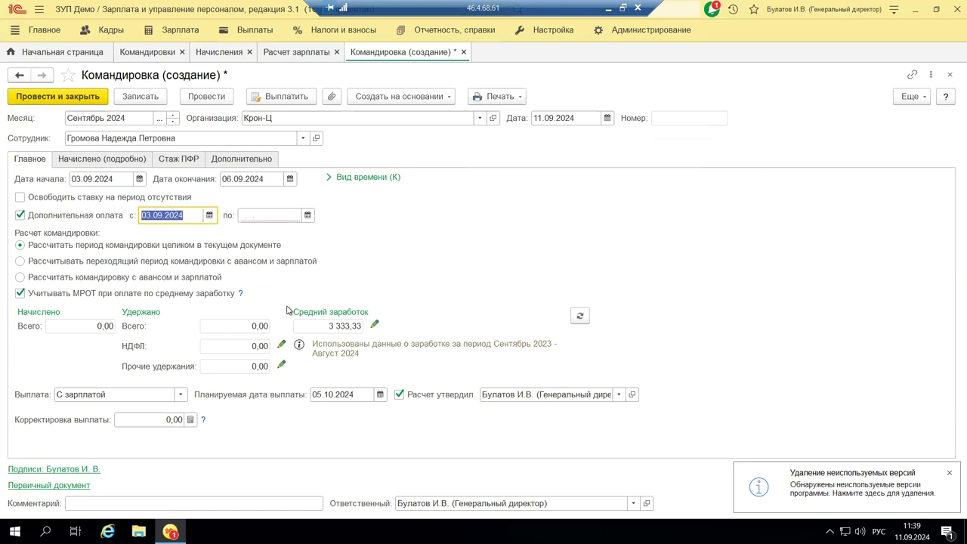
{"action": "left_click", "coordinate": [307, 214]}
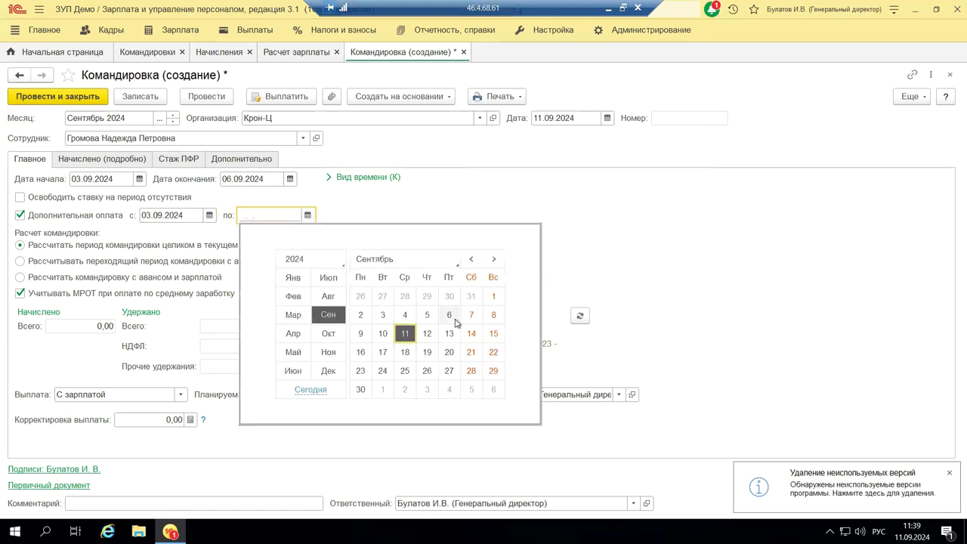
{"action": "left_click", "coordinate": [455, 323]}
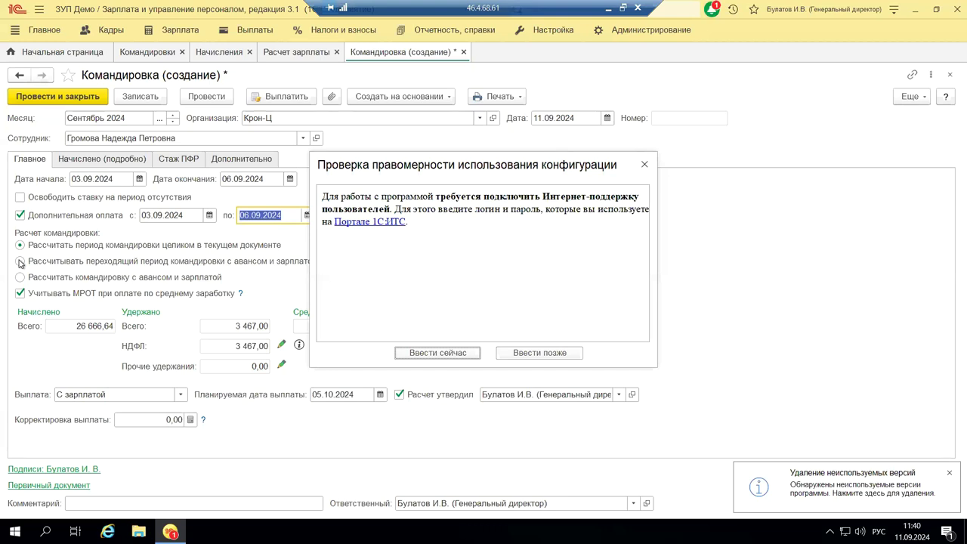
{"action": "left_click", "coordinate": [644, 163]}
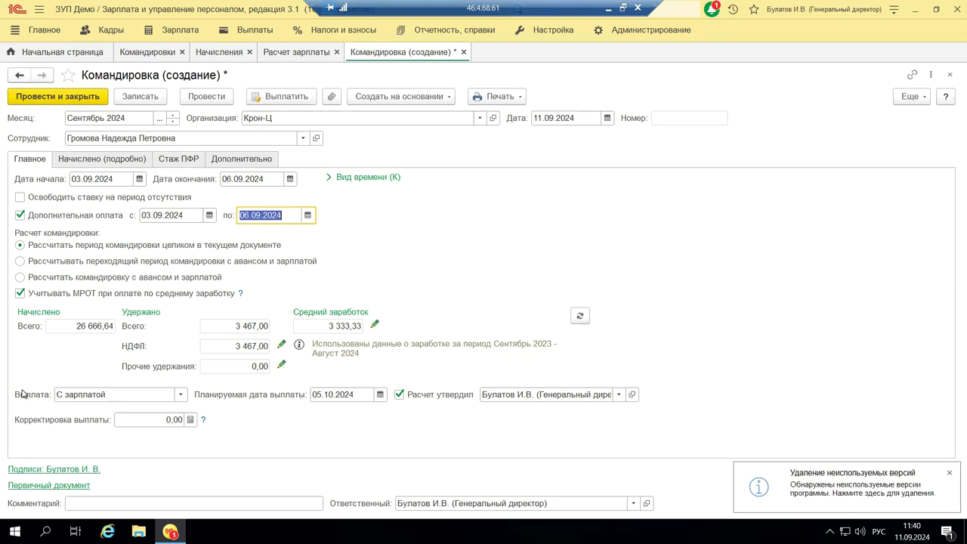
- Set the trip's payout (Выплата) to «В межрасчетный период» and leave the planned payment date calendar without picking another day
{"action": "left_click", "coordinate": [183, 394]}
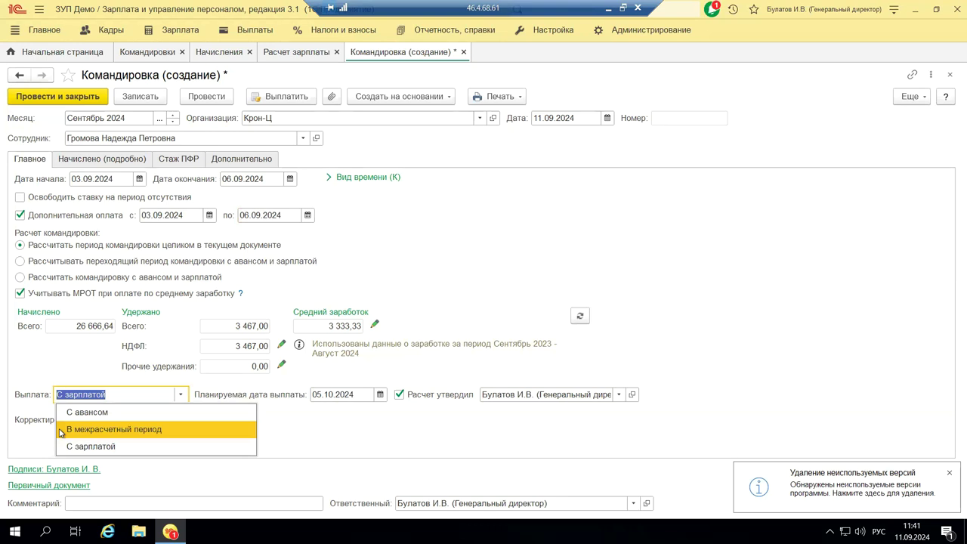
{"action": "left_click", "coordinate": [61, 430]}
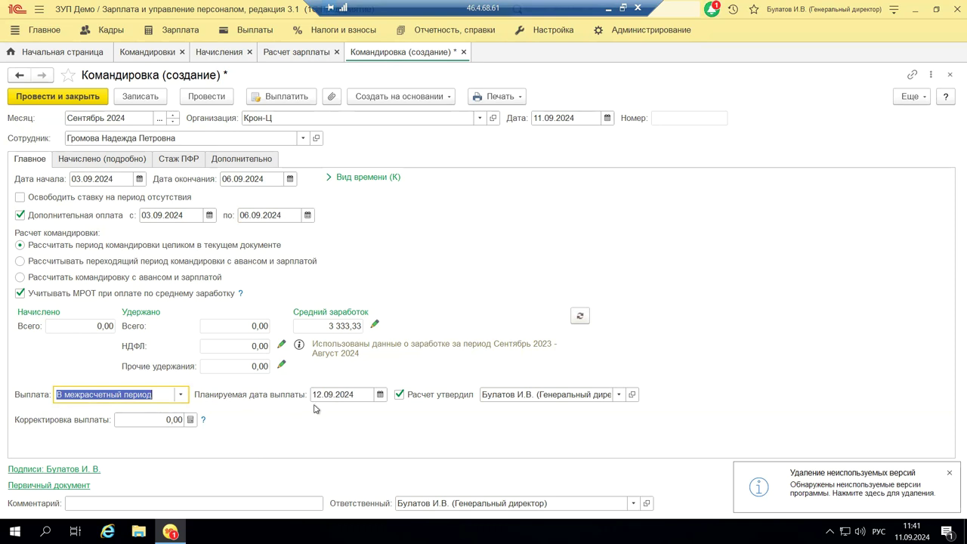
{"action": "left_click", "coordinate": [375, 398]}
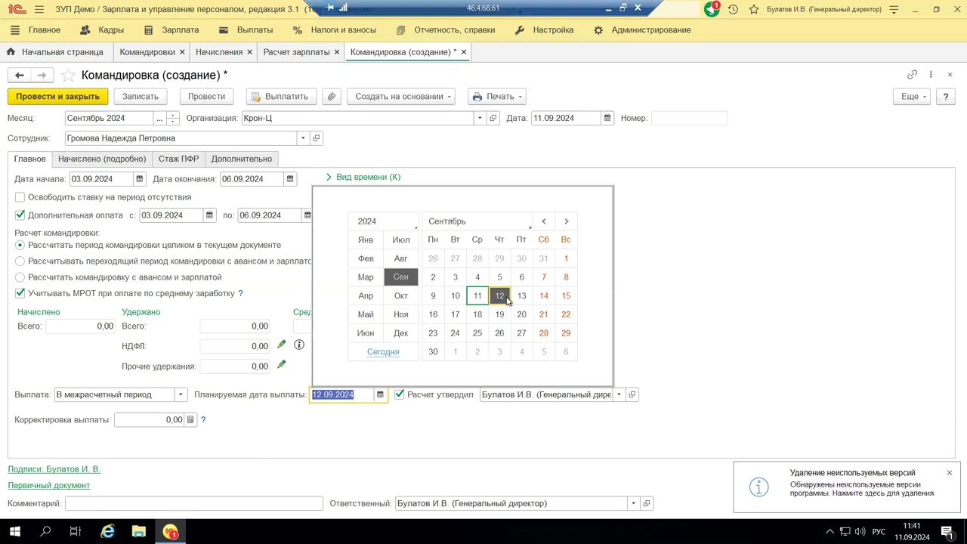
{"action": "left_click", "coordinate": [699, 264]}
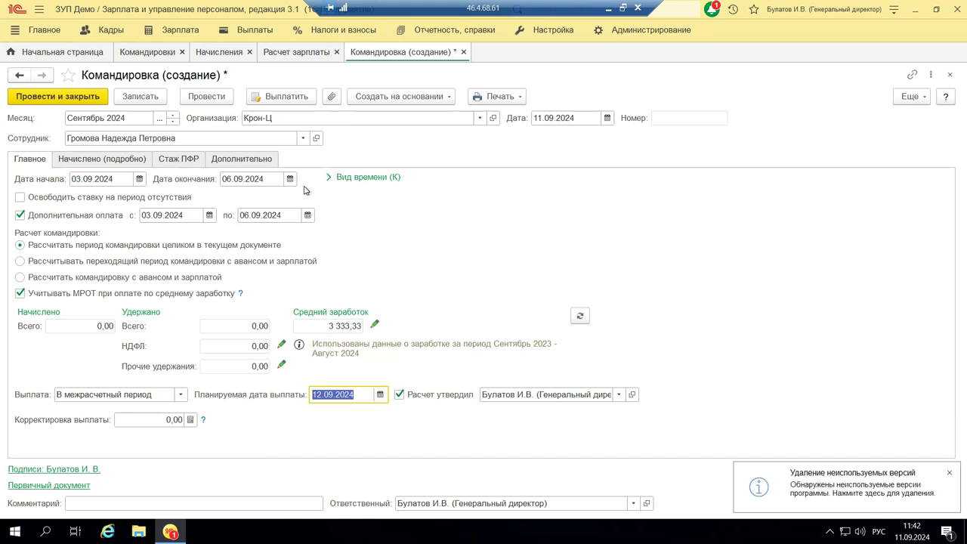
- Examine the list of working time types available for the trip's «Вид времени», dismiss the internet support request and leave the type unchanged
{"action": "left_click", "coordinate": [344, 181]}
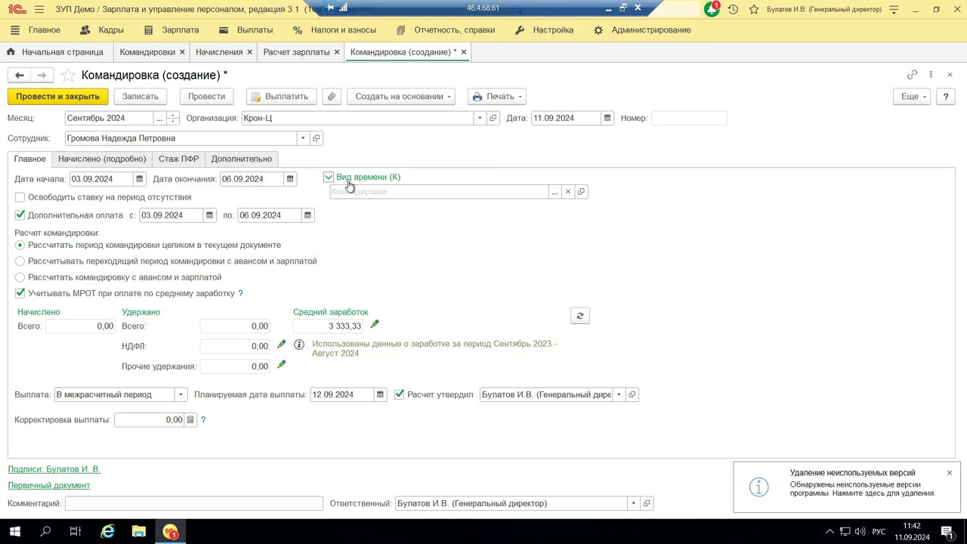
{"action": "left_click", "coordinate": [553, 192]}
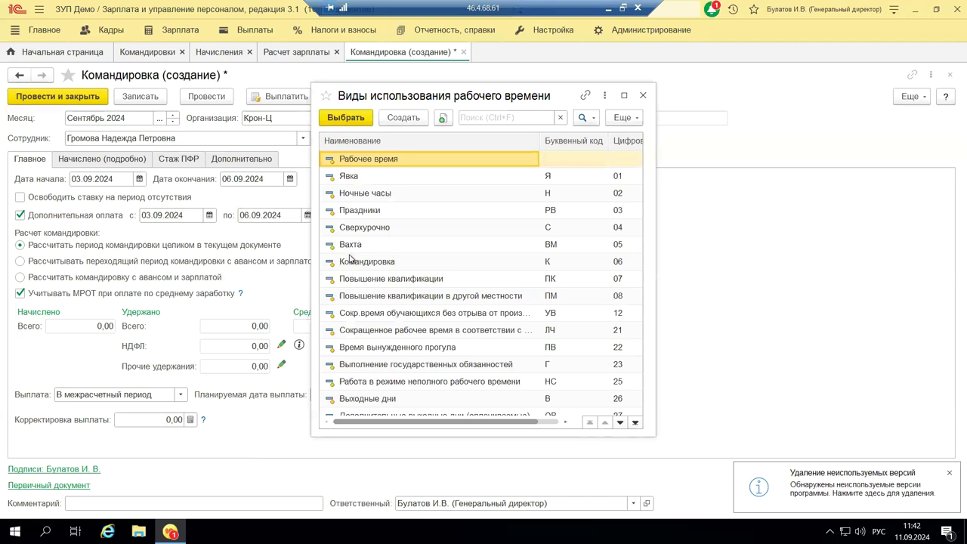
{"action": "scroll", "coordinate": [351, 268], "scroll_direction": "down", "scroll_amount": 3}
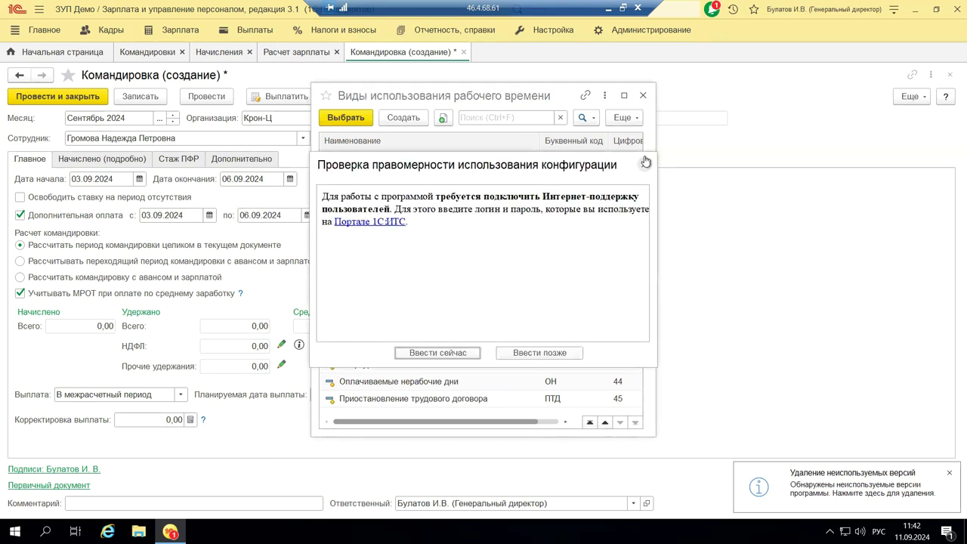
{"action": "left_click", "coordinate": [644, 165]}
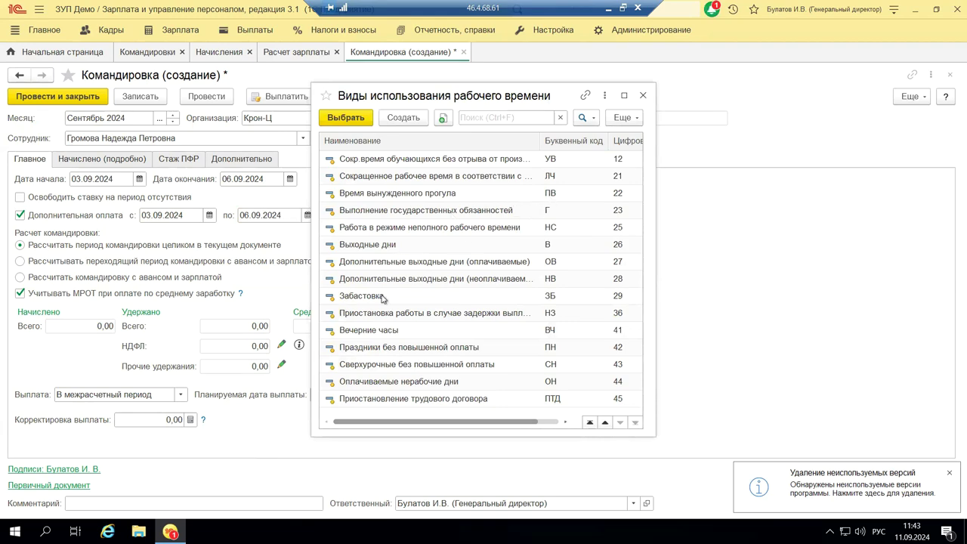
{"action": "scroll", "coordinate": [402, 274], "scroll_direction": "up", "scroll_amount": 3}
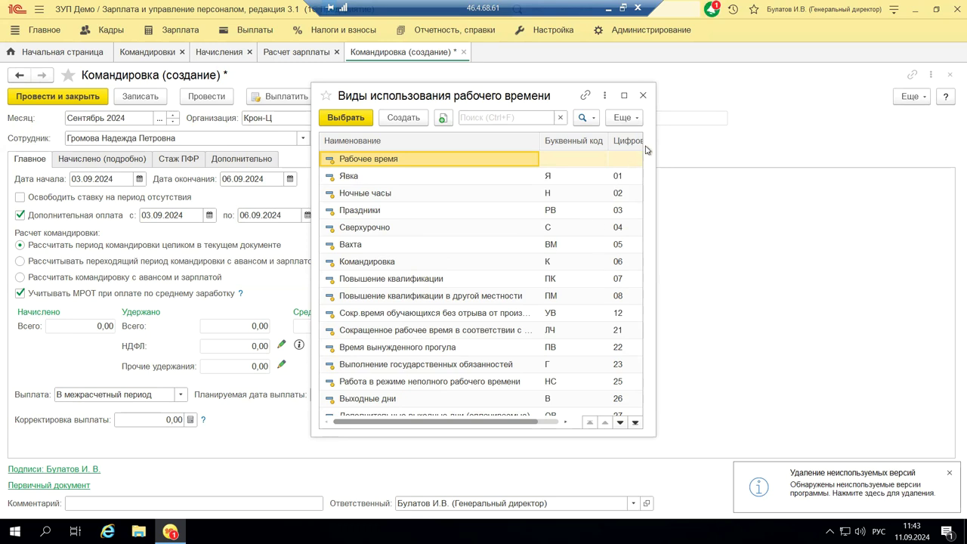
{"action": "left_click", "coordinate": [643, 95]}
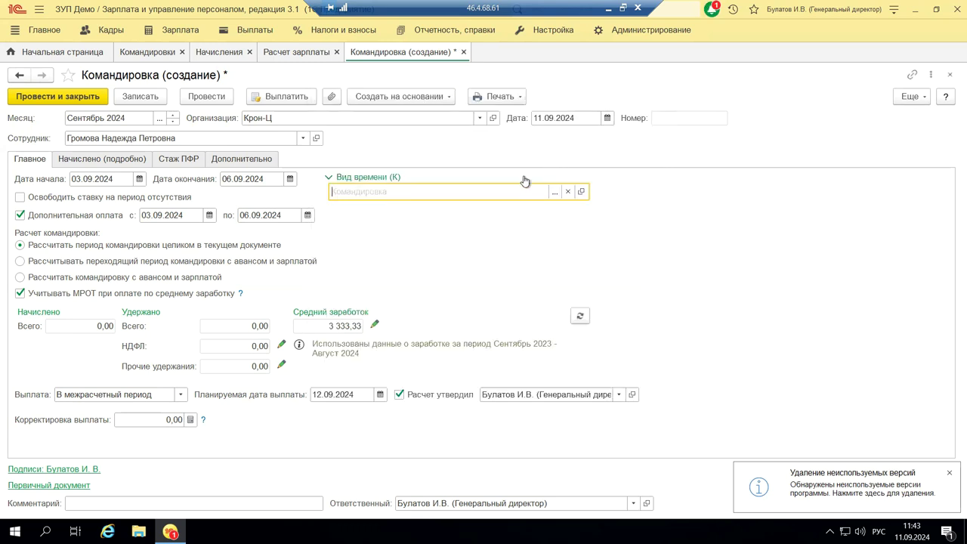
{"action": "left_click", "coordinate": [329, 177]}
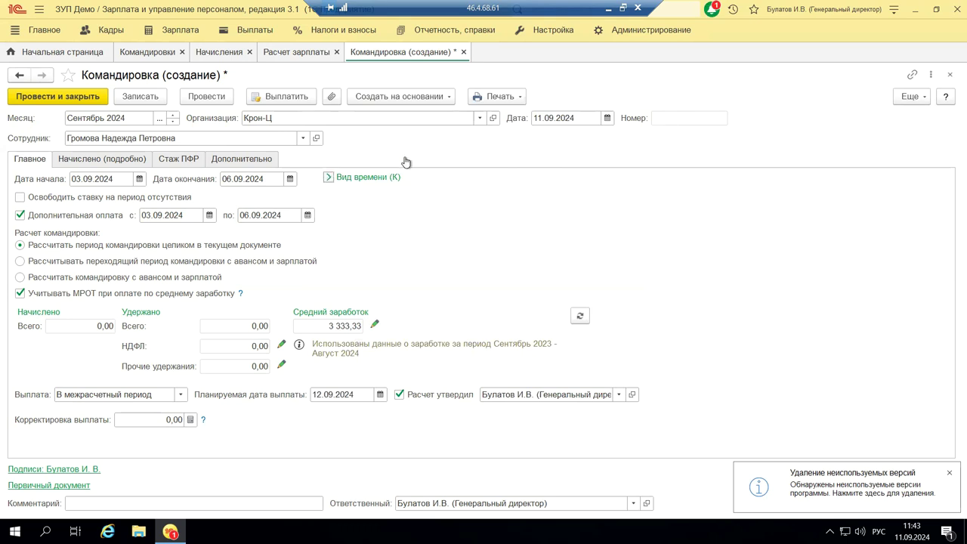
- Review the trip's detailed accruals (Начислено подробно) and its pension service record settings (Стаж ПФР)
{"action": "left_click", "coordinate": [91, 161]}
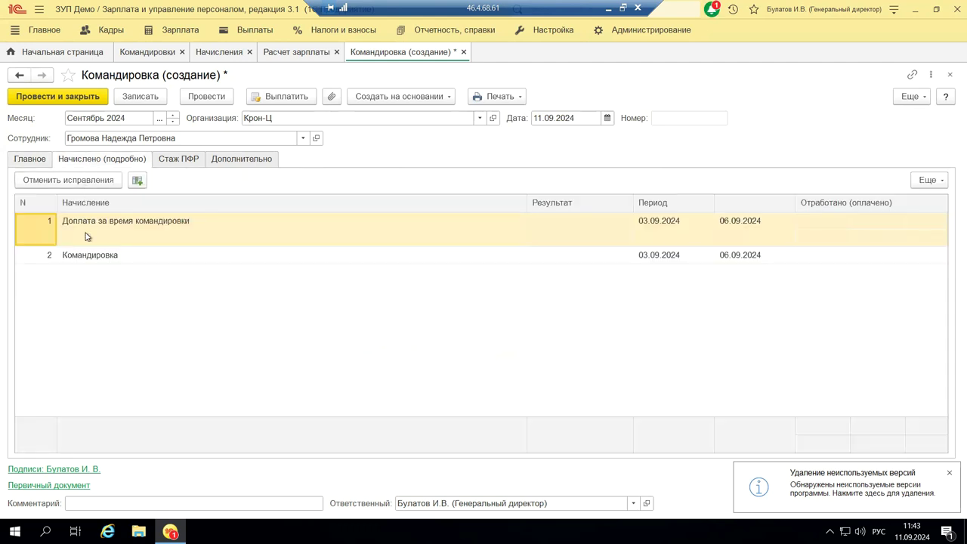
{"action": "left_click", "coordinate": [30, 159]}
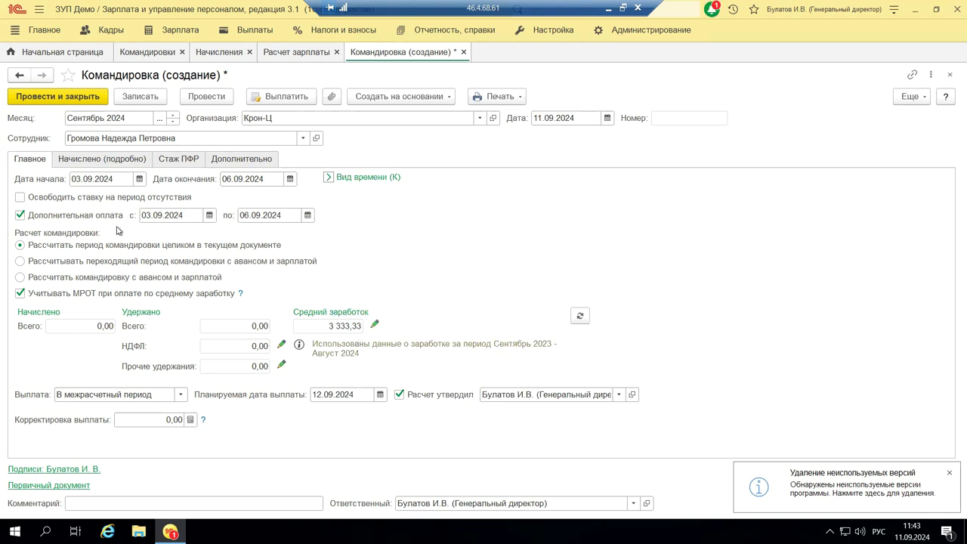
{"action": "left_click", "coordinate": [63, 161]}
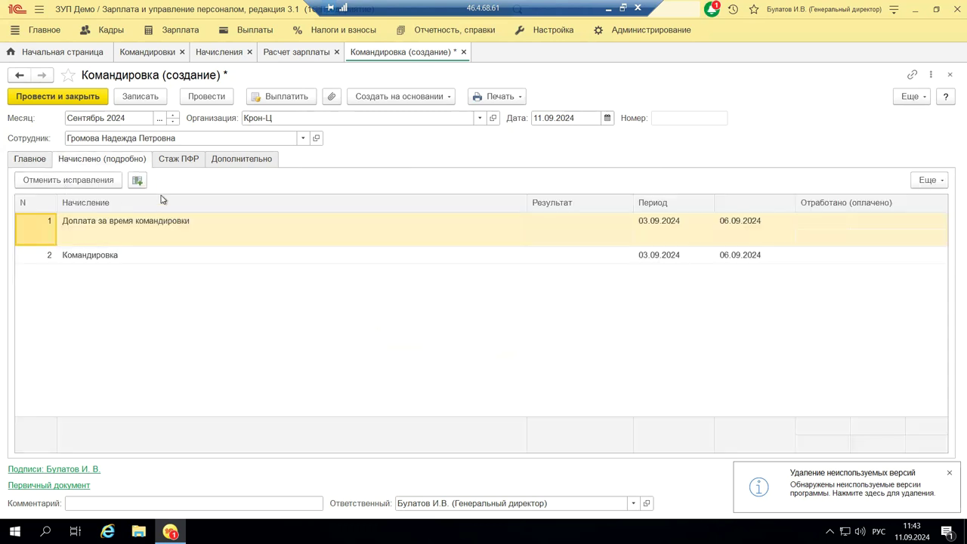
{"action": "left_click", "coordinate": [165, 166]}
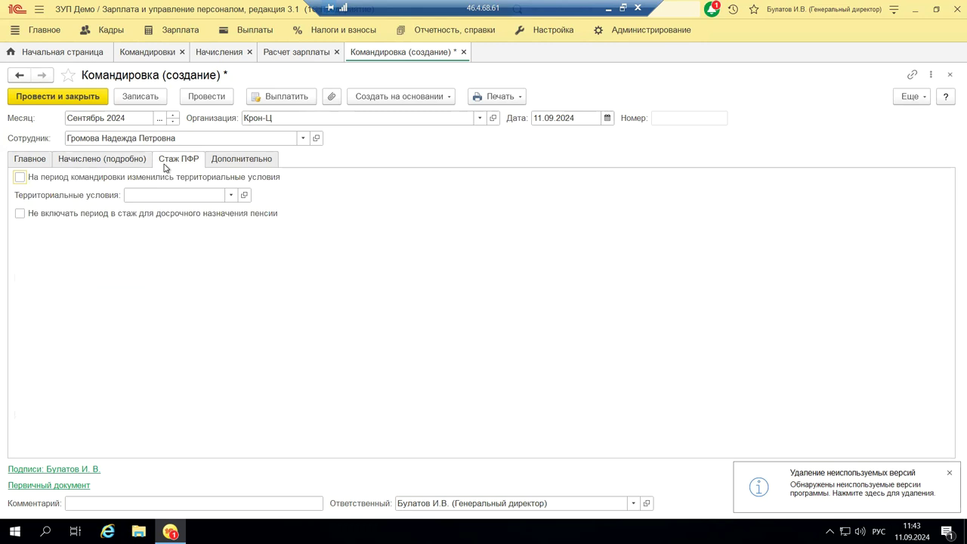
- Add Польша to the country and city list and set it as the trip's destination in the print data
{"action": "left_click", "coordinate": [240, 163]}
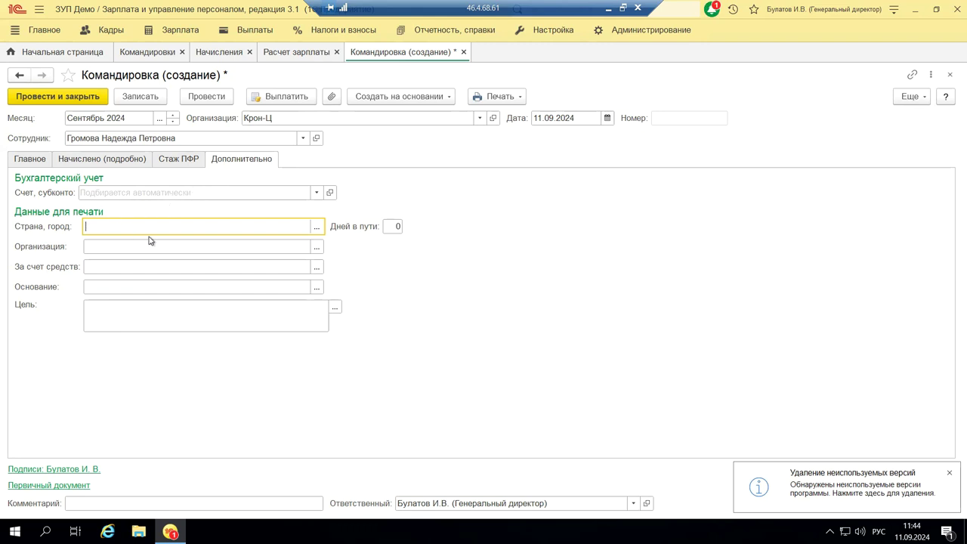
{"action": "left_click", "coordinate": [320, 227]}
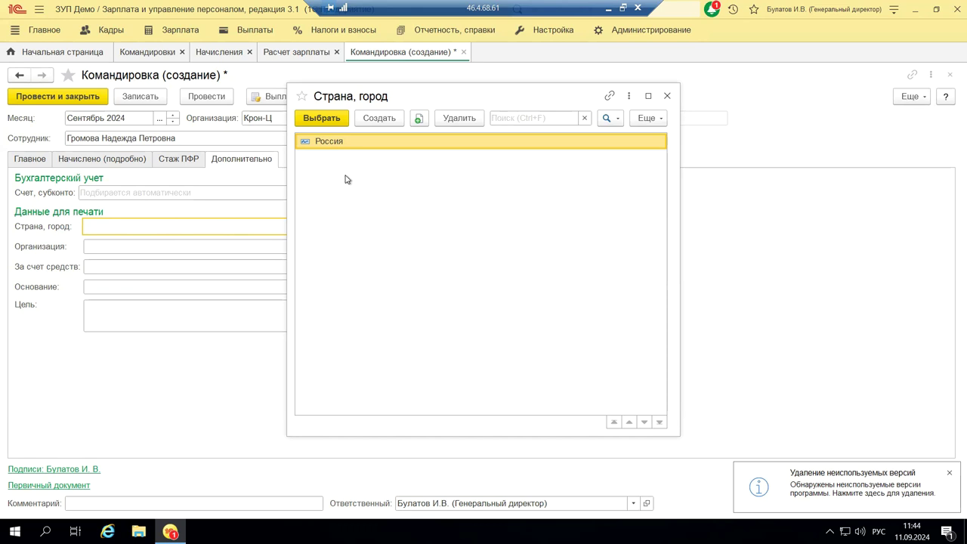
{"action": "left_click", "coordinate": [379, 119]}
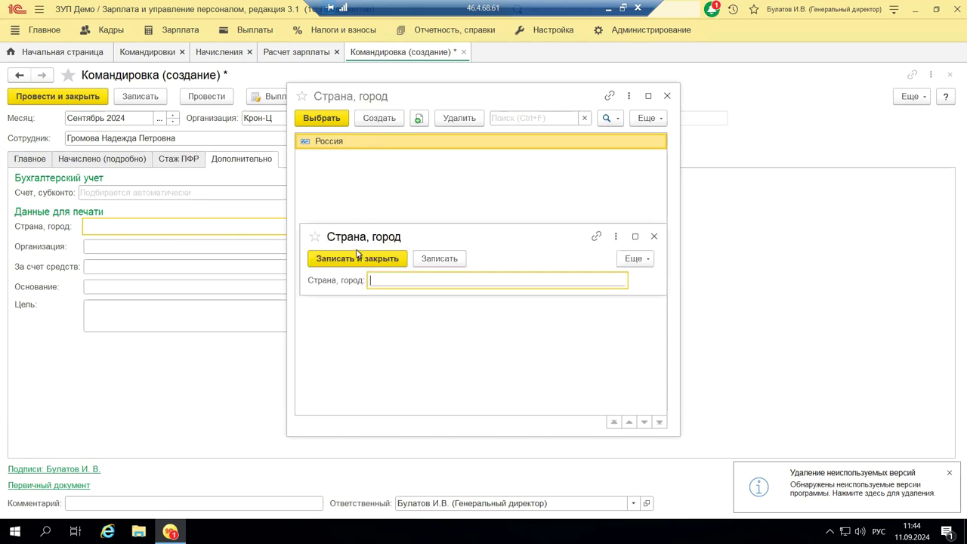
{"action": "type", "text": "Польша"}
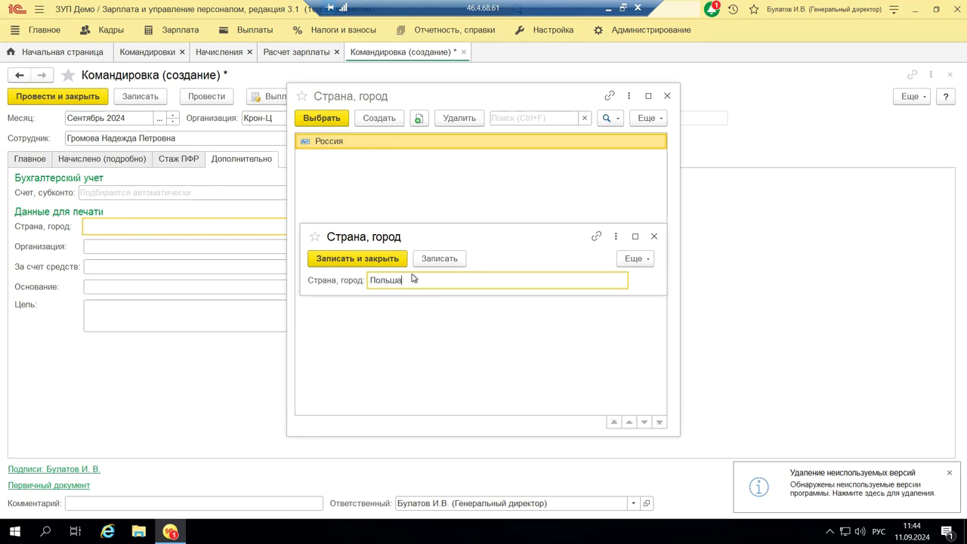
{"action": "key", "text": "Tab"}
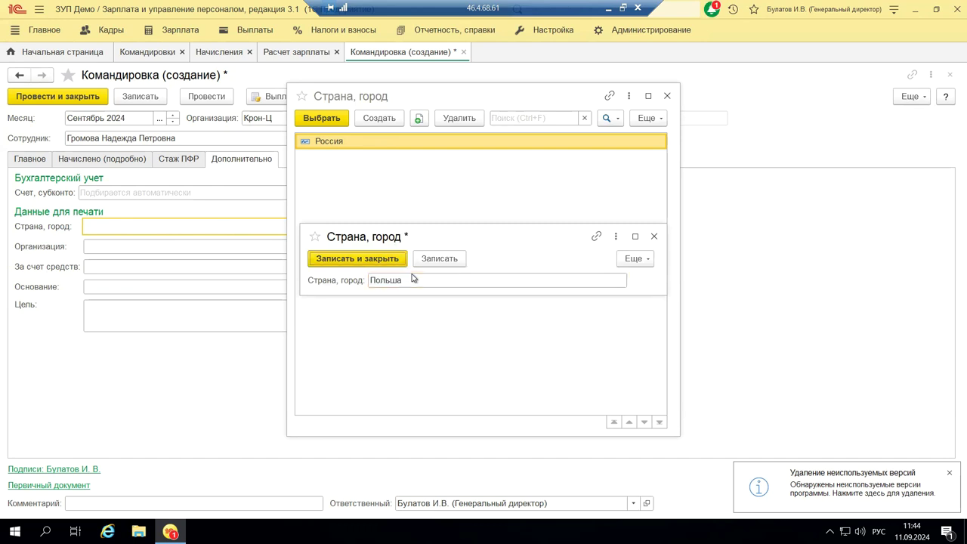
{"action": "left_click", "coordinate": [342, 258]}
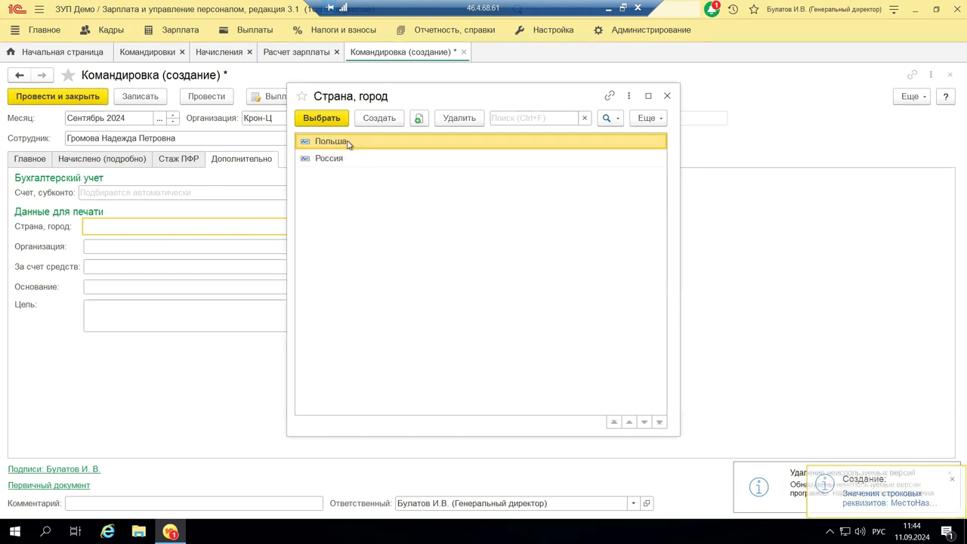
{"action": "left_click", "coordinate": [337, 119]}
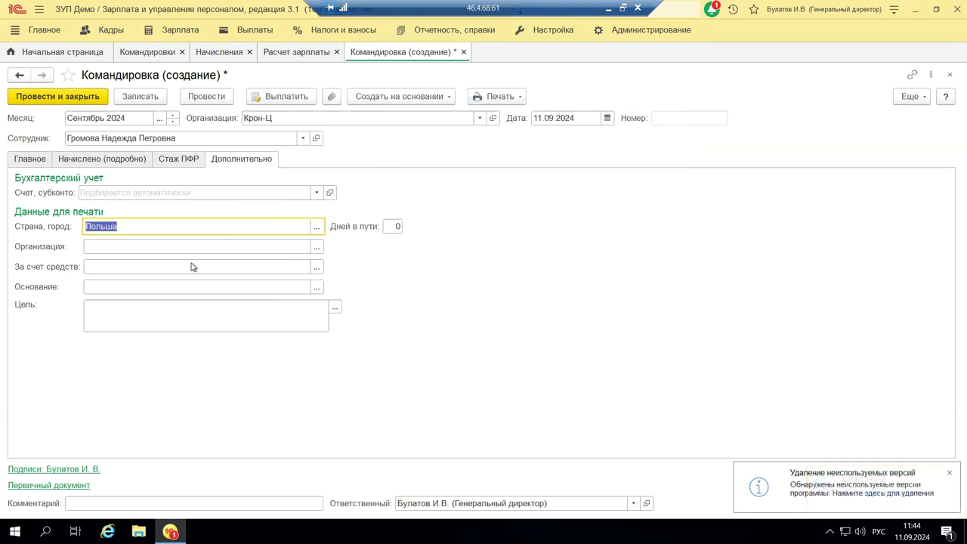
- Check the destination organizations list, and create and select «Принимающей стороны» as the funding source (За счет средств), dismissing the internet support request
{"action": "left_click", "coordinate": [315, 251]}
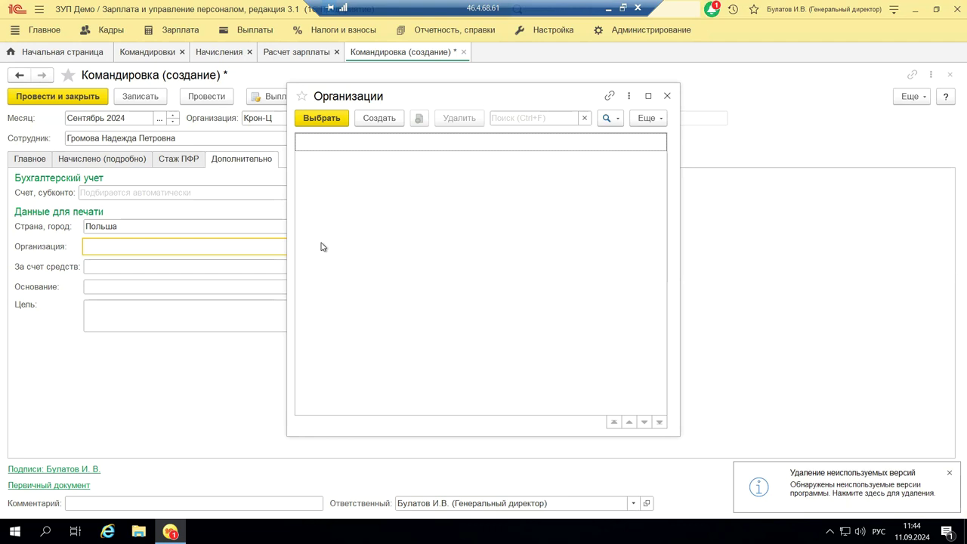
{"action": "left_click", "coordinate": [667, 96]}
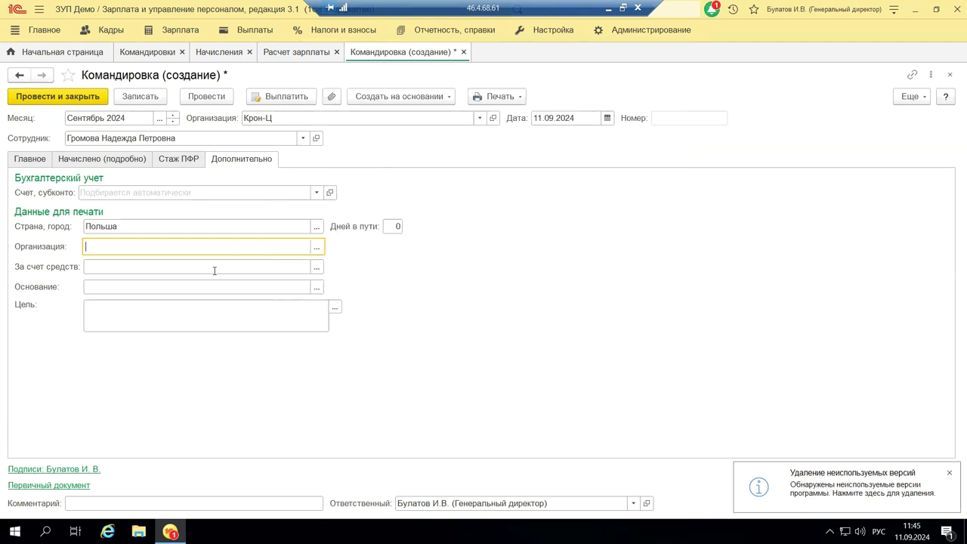
{"action": "left_click", "coordinate": [315, 267]}
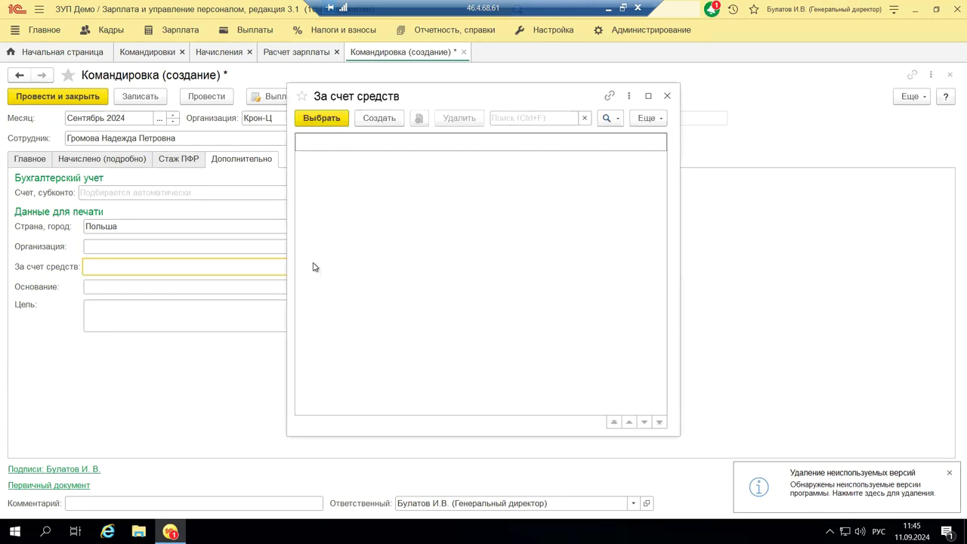
{"action": "left_click", "coordinate": [380, 118]}
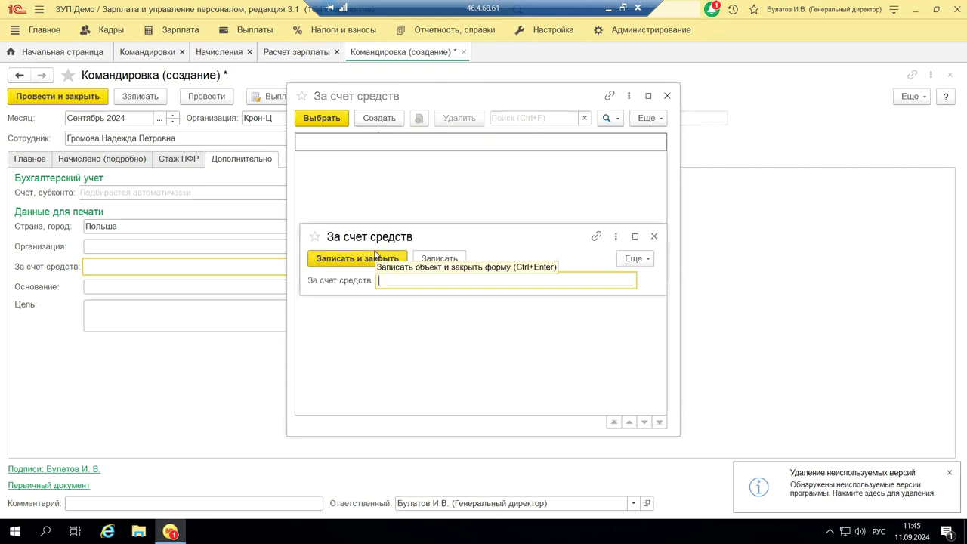
{"action": "type", "text": "П"}
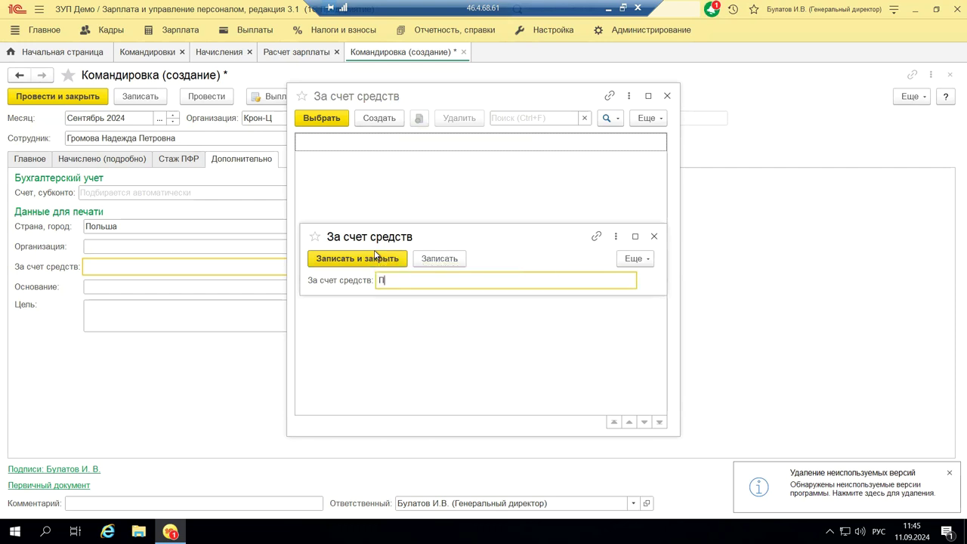
{"action": "type", "text": "ринима"}
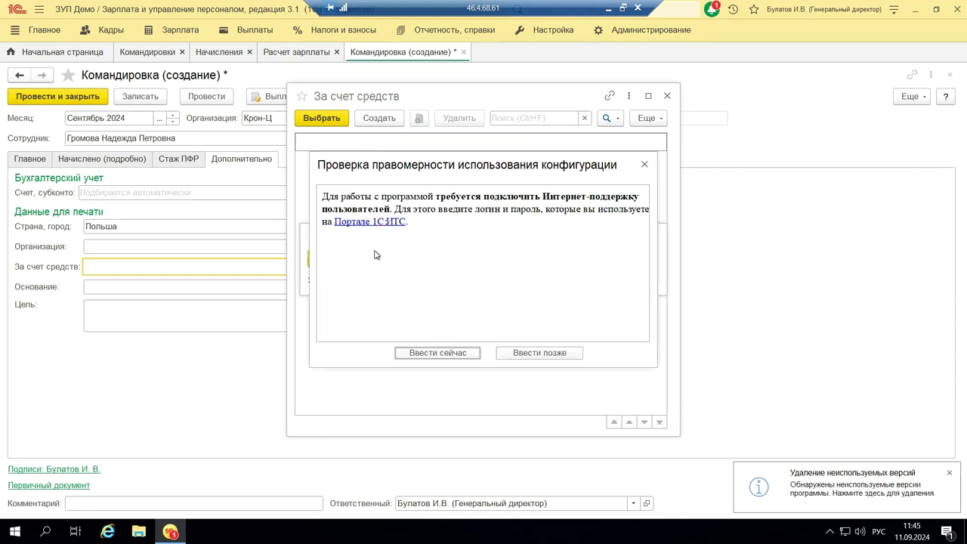
{"action": "key", "text": "Escape"}
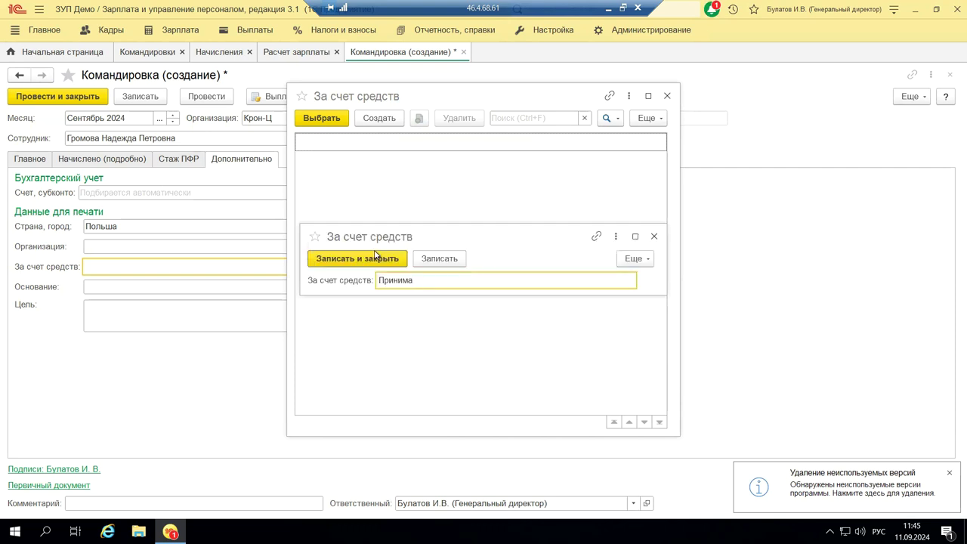
{"action": "left_click", "coordinate": [420, 280]}
{"action": "type", "text": "ющей стороны"}
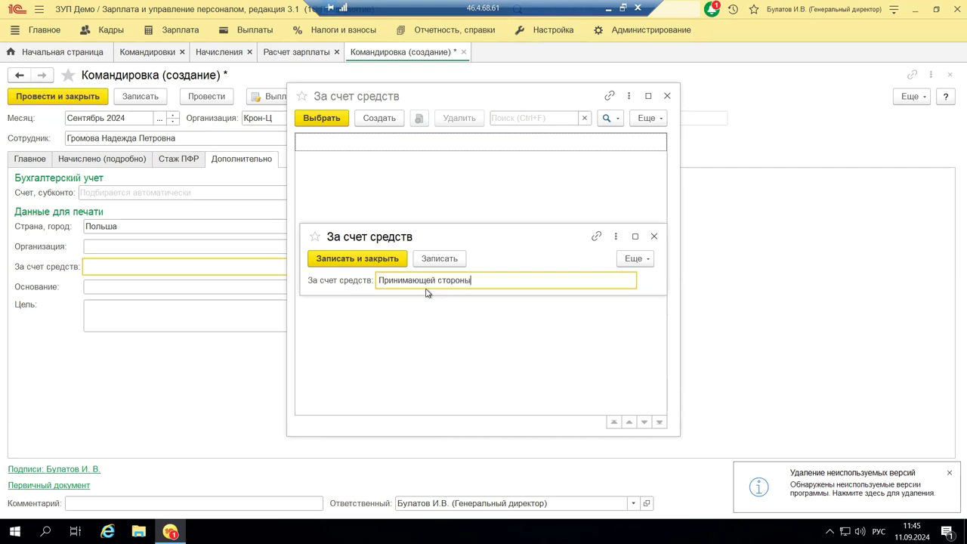
{"action": "left_click", "coordinate": [394, 258]}
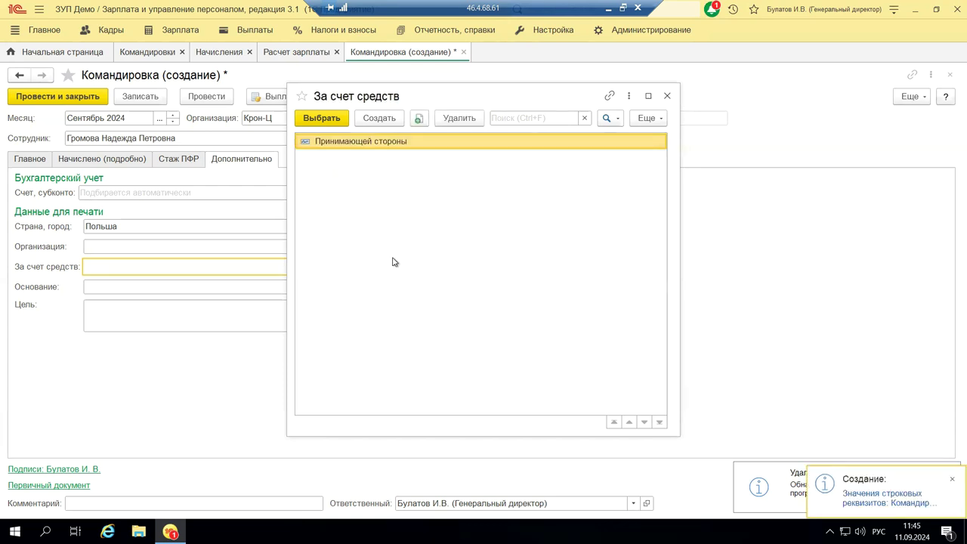
{"action": "left_click", "coordinate": [341, 123]}
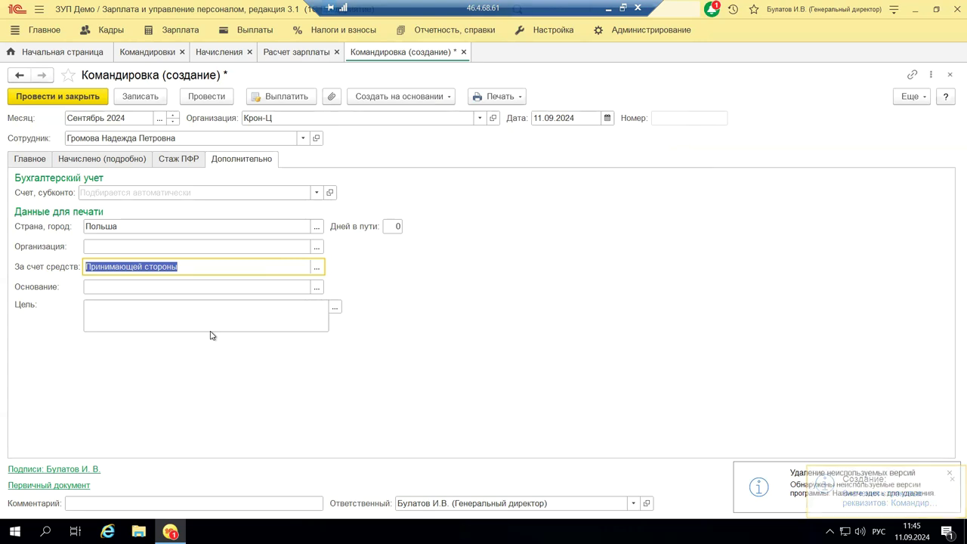
- Post the business trip document and open its printable trip order «Приказ о направлении в командировку (Т-9)»
{"action": "left_click", "coordinate": [201, 98]}
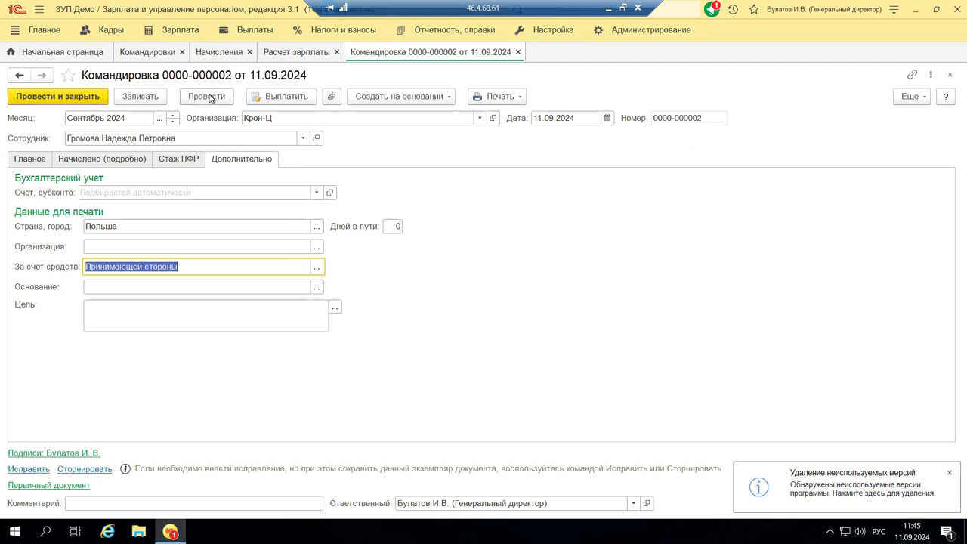
{"action": "left_click", "coordinate": [487, 99]}
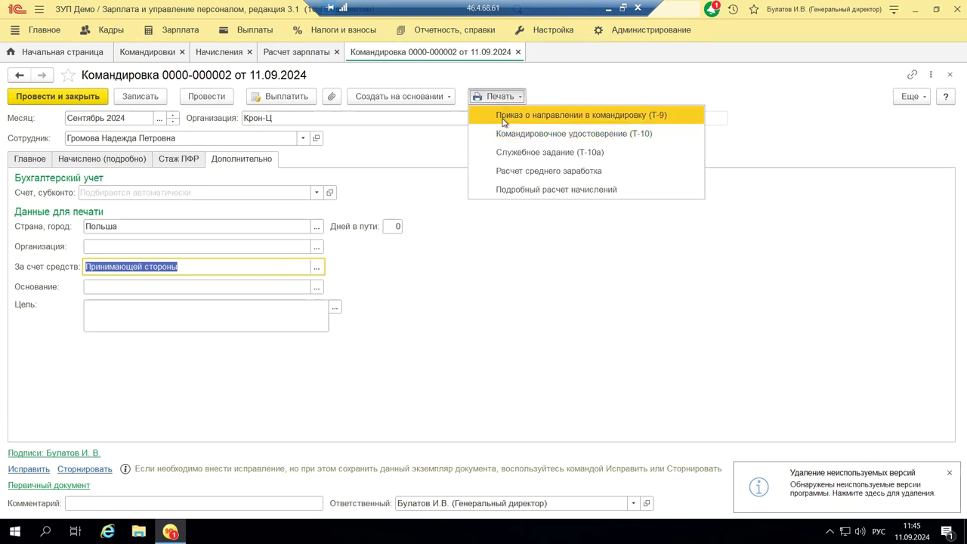
{"action": "key", "text": "Escape"}
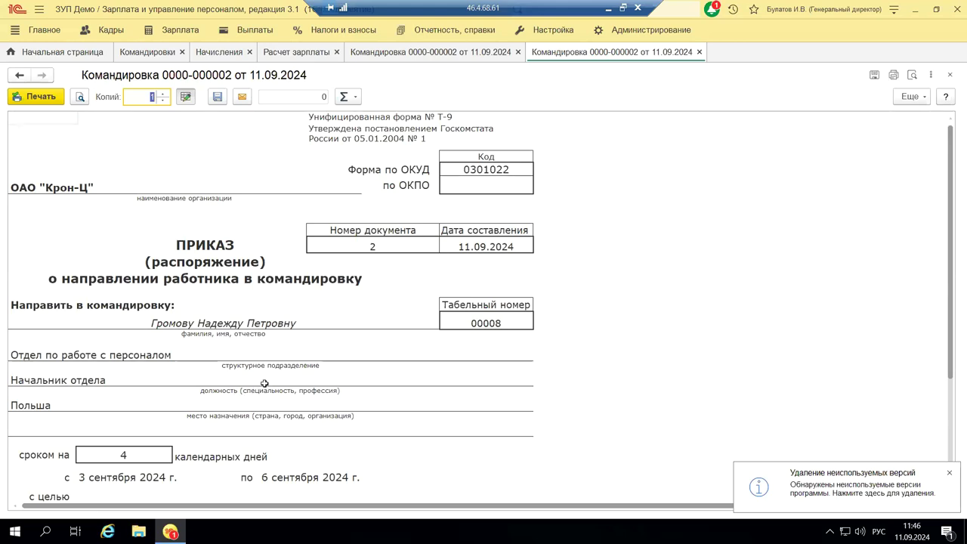
- Read through the printed Т-9 trip order, checking the destination, trip dates, funding source, basis and signature lines
{"action": "scroll", "coordinate": [264, 383], "scroll_direction": "down", "scroll_amount": 8}
{"action": "scroll", "coordinate": [265, 383], "scroll_direction": "up", "scroll_amount": 5}
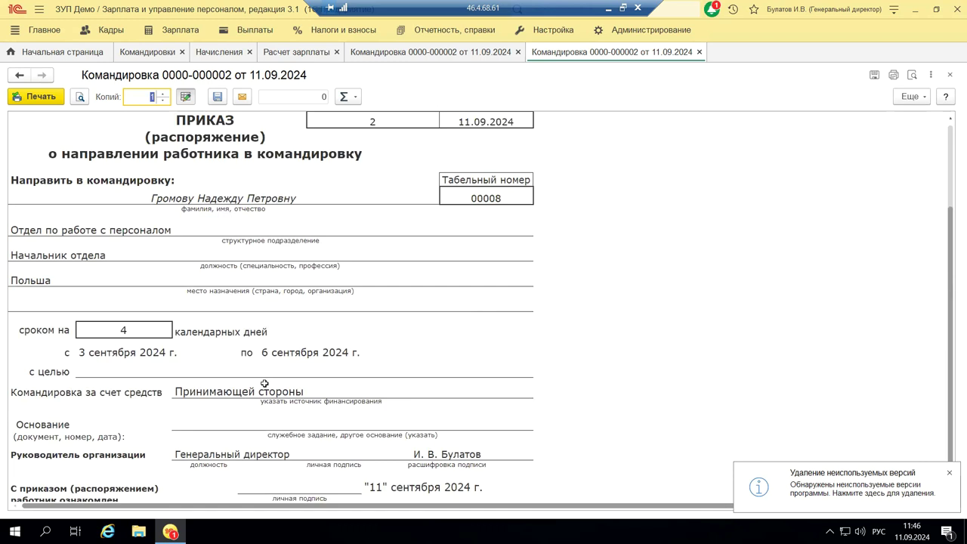
{"action": "scroll", "coordinate": [265, 383], "scroll_direction": "up", "scroll_amount": 1}
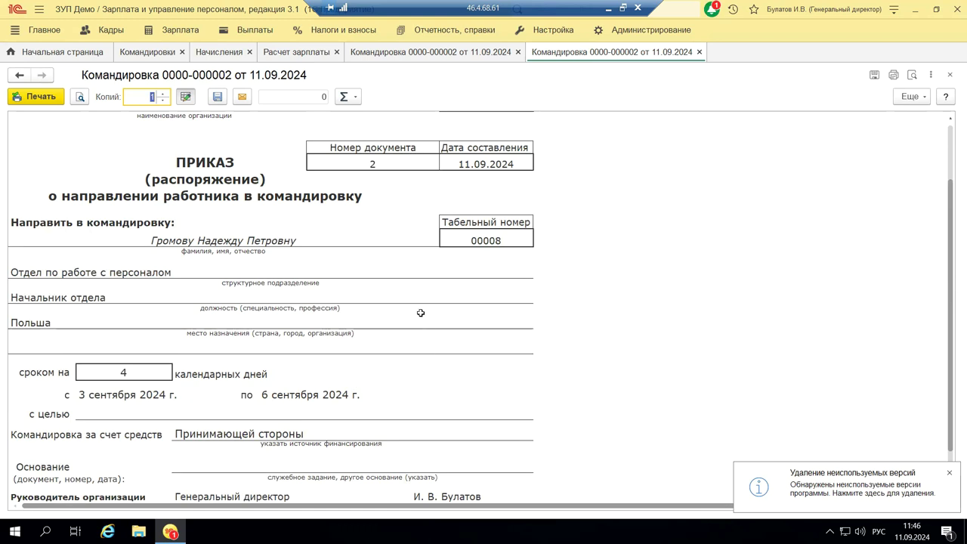
{"action": "scroll", "coordinate": [268, 342], "scroll_direction": "down", "scroll_amount": 1}
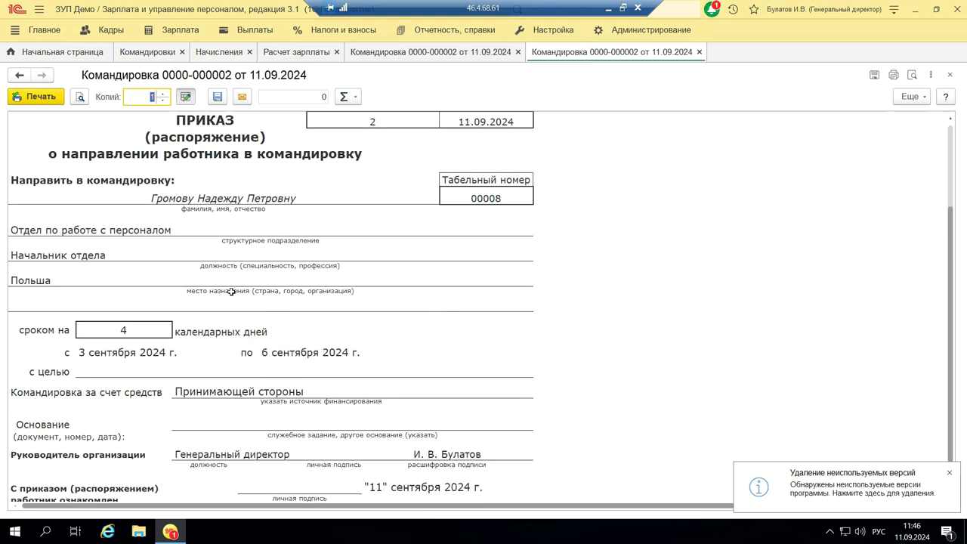
{"action": "left_click", "coordinate": [185, 95]}
{"action": "scroll", "coordinate": [437, 377], "scroll_direction": "down", "scroll_amount": 3}
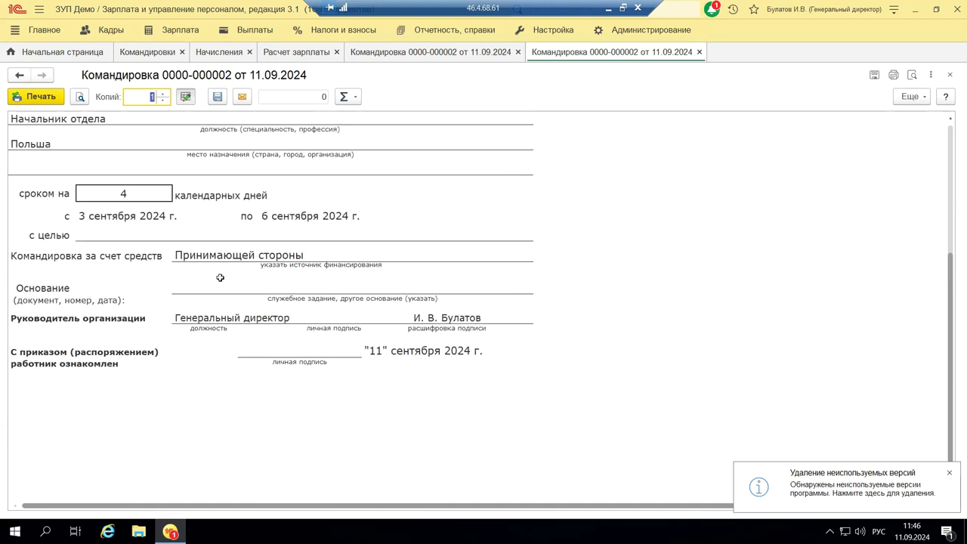
- Check the funding source and basis lines of the printed Т-9 order, look back over its header, and close the printout
{"action": "left_click", "coordinate": [203, 251]}
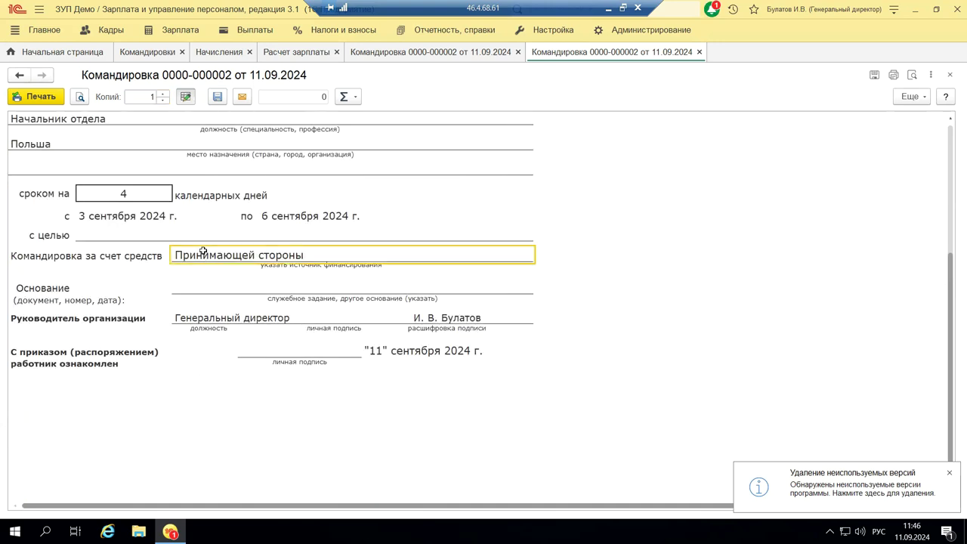
{"action": "left_click", "coordinate": [198, 289]}
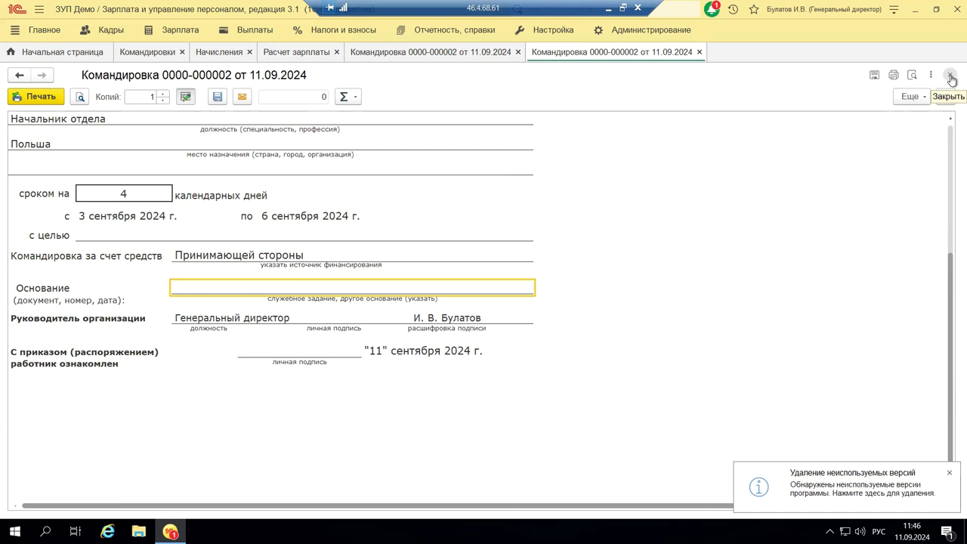
{"action": "scroll", "coordinate": [530, 257], "scroll_direction": "up", "scroll_amount": 3}
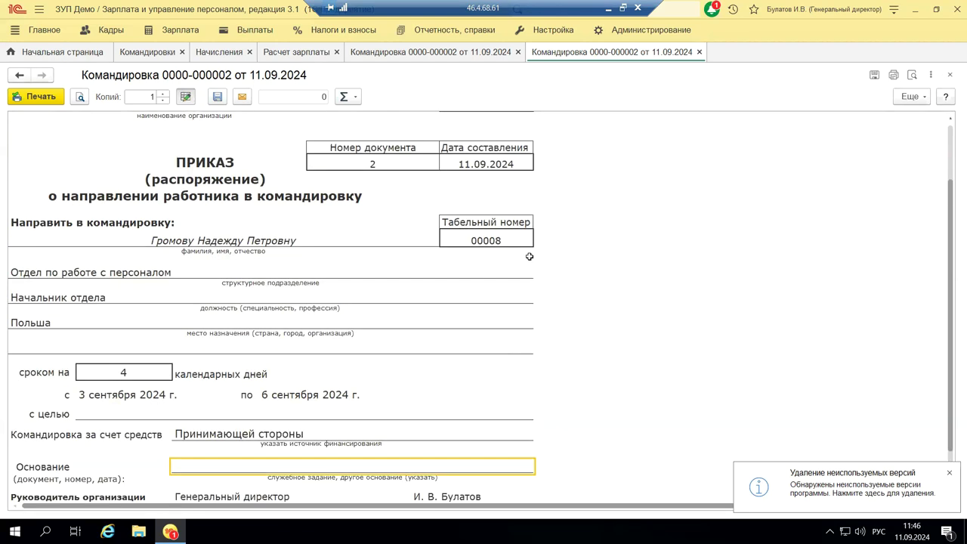
{"action": "scroll", "coordinate": [529, 256], "scroll_direction": "up", "scroll_amount": 1}
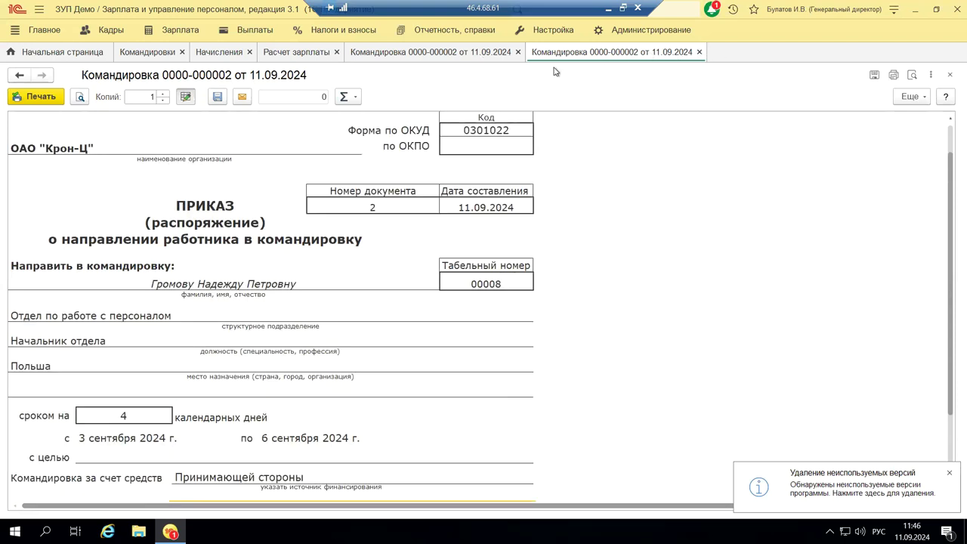
{"action": "left_click", "coordinate": [698, 51]}
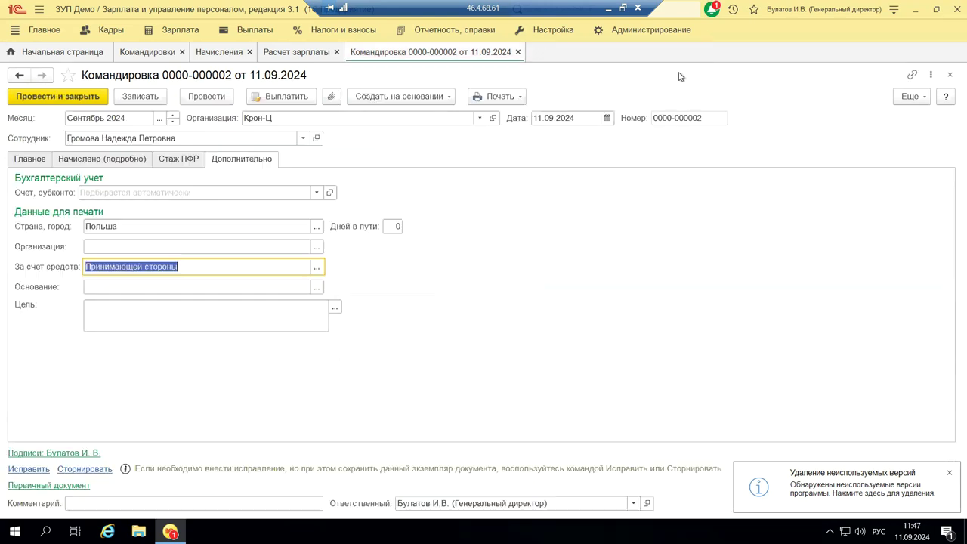
- Open the trip's printable «Служебное задание (Т-10а)», read through it, dismiss the internet support request, and close the form
{"action": "left_click", "coordinate": [509, 98]}
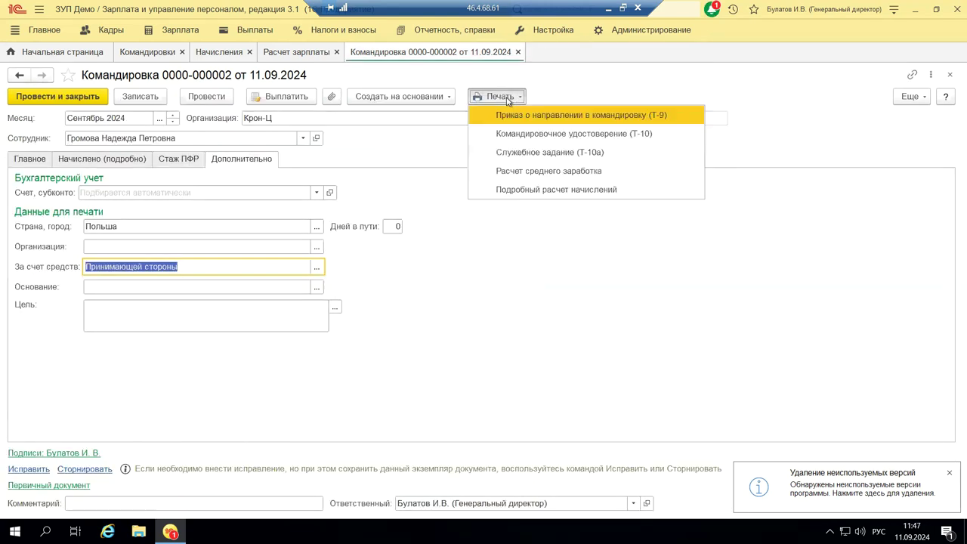
{"action": "left_click", "coordinate": [501, 154]}
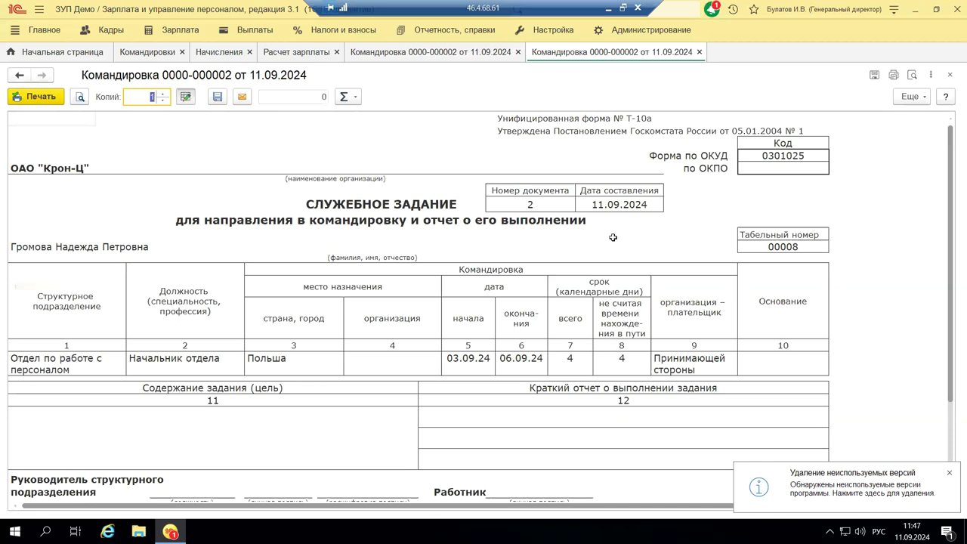
{"action": "scroll", "coordinate": [604, 249], "scroll_direction": "down", "scroll_amount": 3}
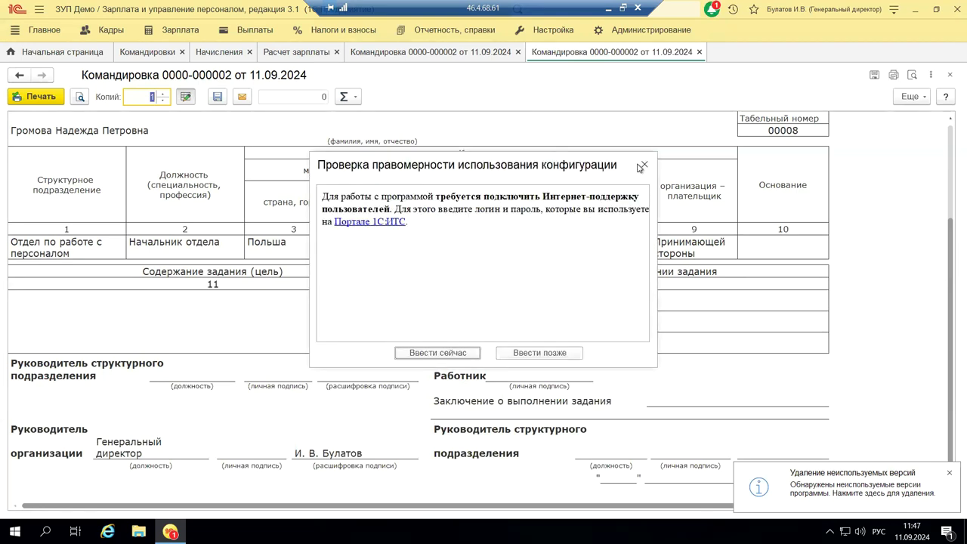
{"action": "left_click", "coordinate": [642, 165]}
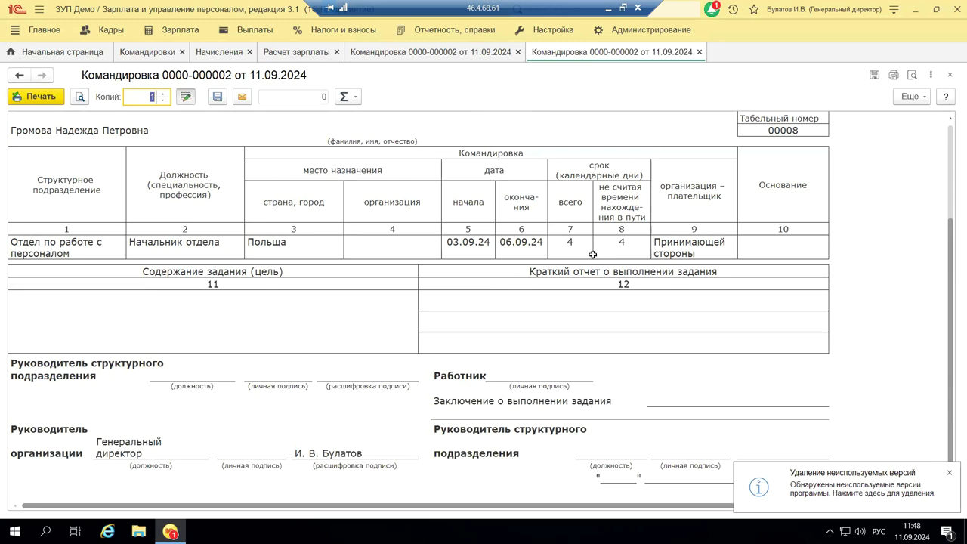
{"action": "left_click", "coordinate": [950, 75]}
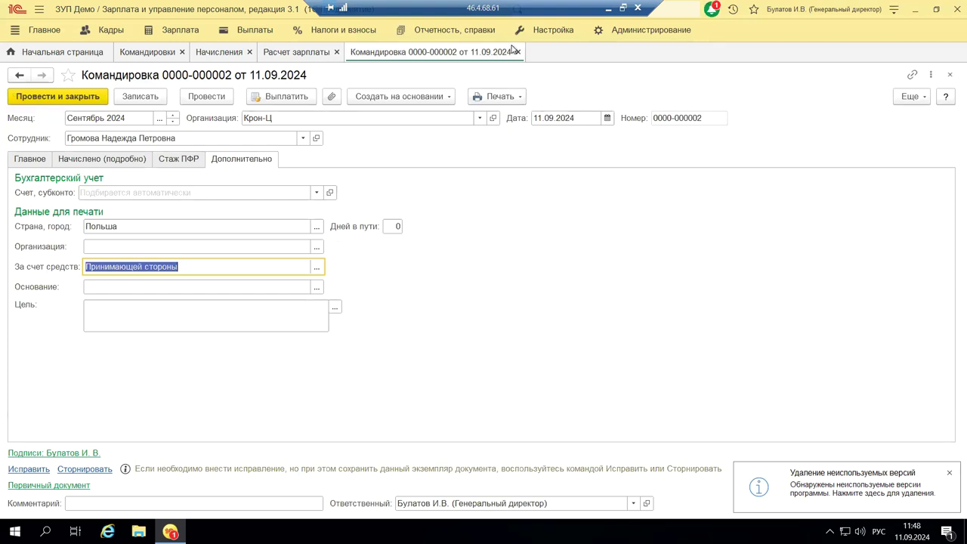
- Review the trip's «Подробный расчет начислений» printout down to the accruals table, and post and close the business trip document
{"action": "left_click", "coordinate": [511, 98]}
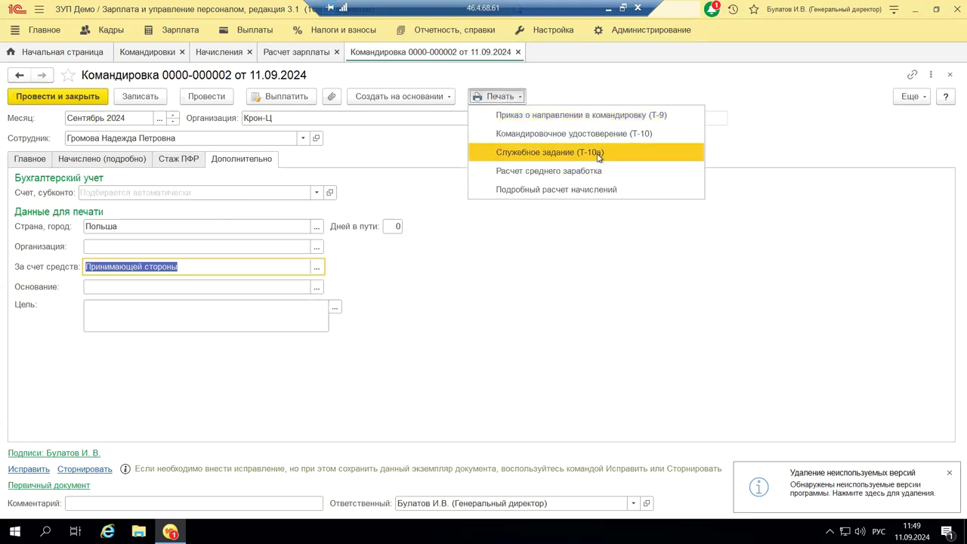
{"action": "left_click", "coordinate": [571, 192]}
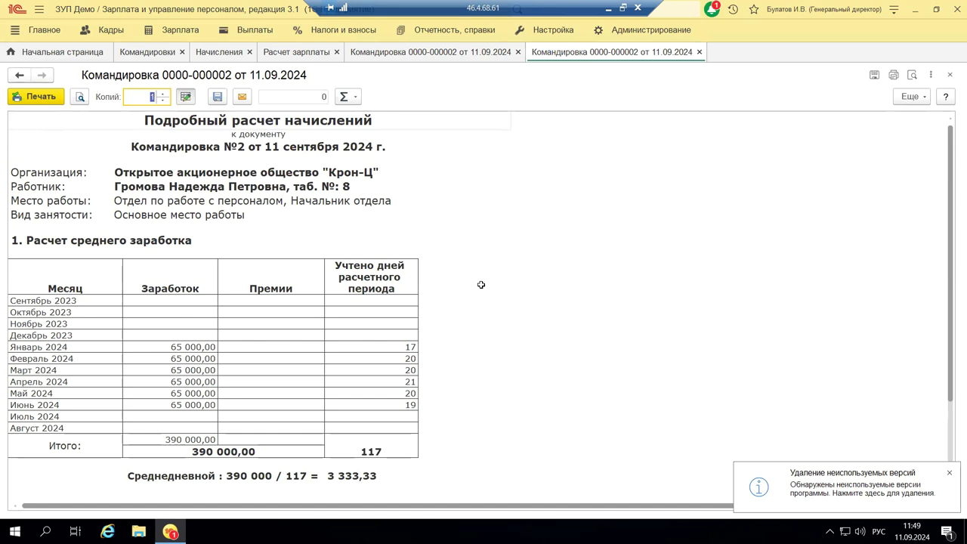
{"action": "scroll", "coordinate": [492, 317], "scroll_direction": "down", "scroll_amount": 5}
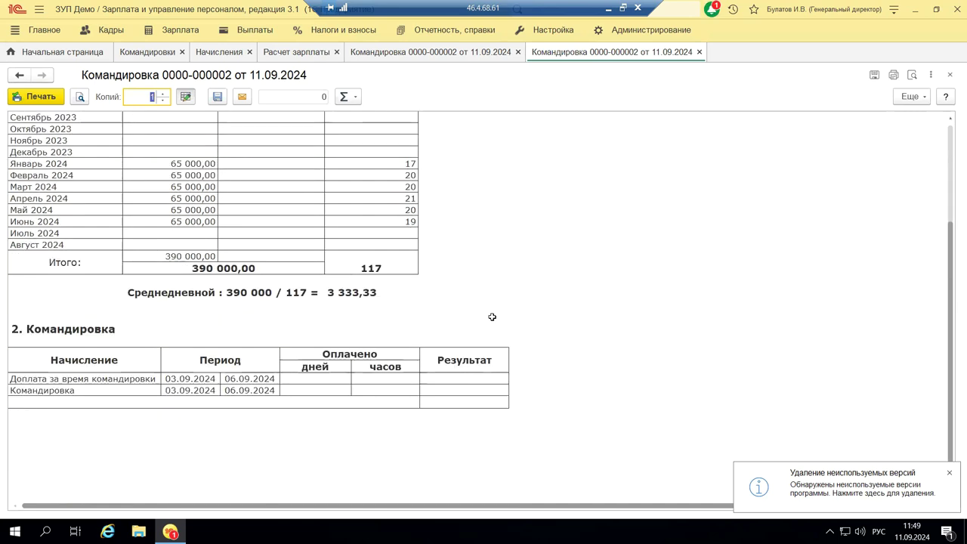
{"action": "scroll", "coordinate": [492, 316], "scroll_direction": "up", "scroll_amount": 5}
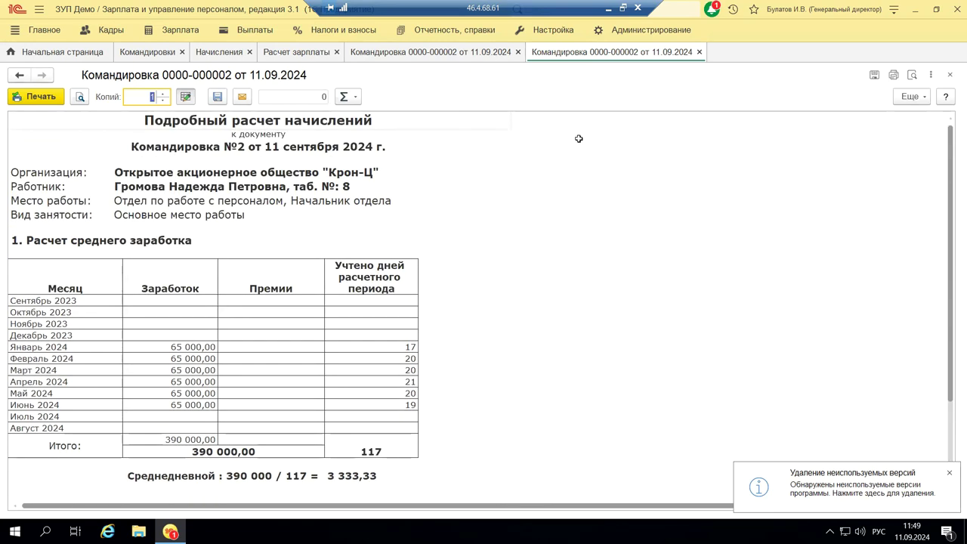
{"action": "left_click", "coordinate": [698, 51]}
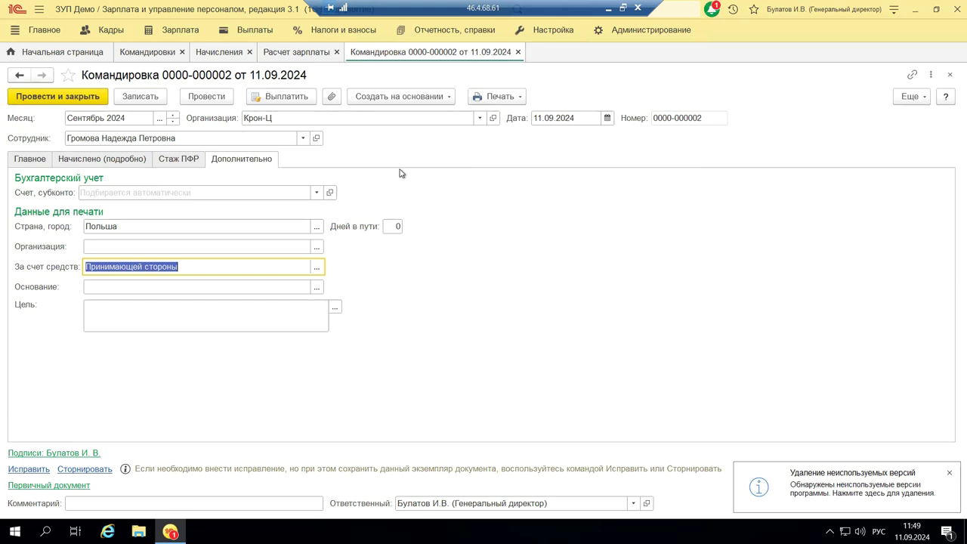
{"action": "left_click", "coordinate": [85, 99]}
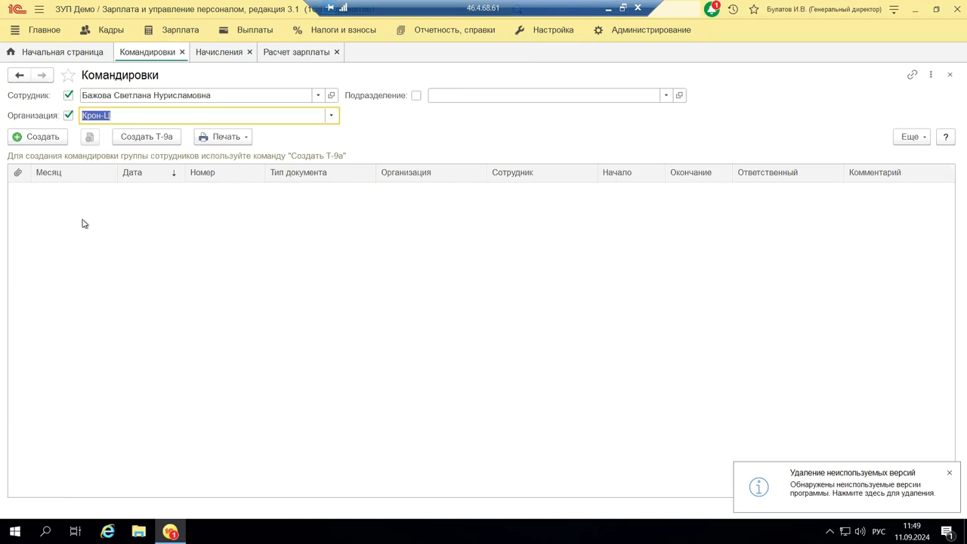
- Limit the business trips list to the period 01.01.2024 – 31.12.2024 and turn off its organization filter
{"action": "left_click", "coordinate": [912, 136]}
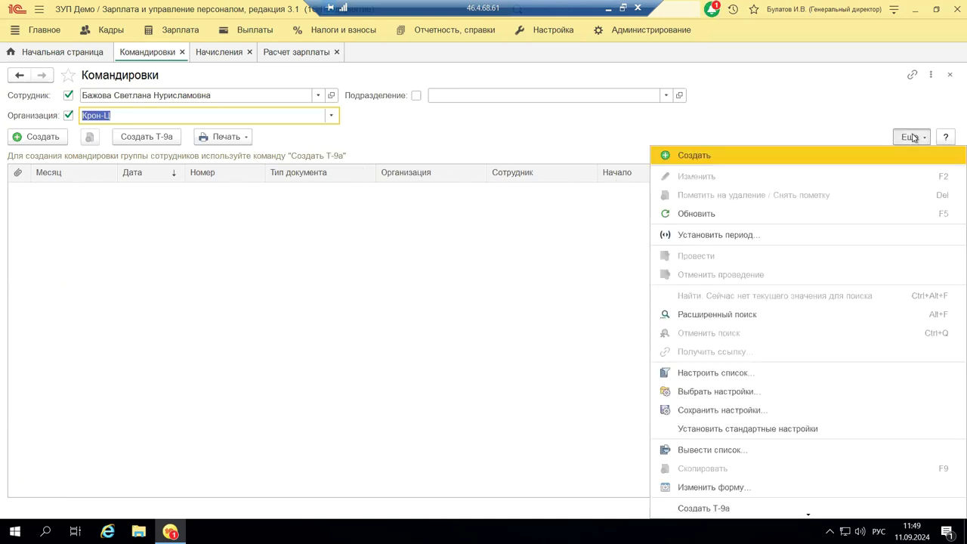
{"action": "left_click", "coordinate": [698, 236]}
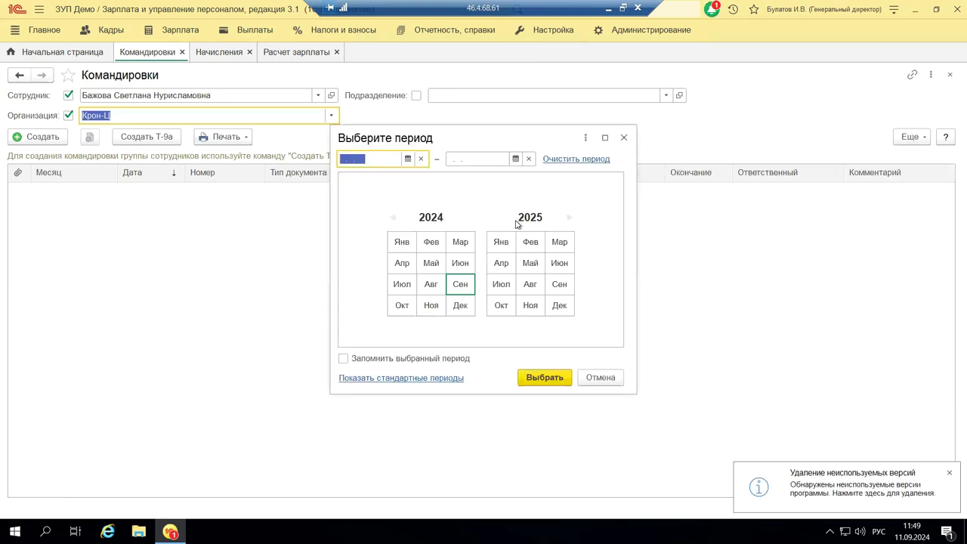
{"action": "left_click", "coordinate": [401, 242]}
{"action": "left_click", "coordinate": [469, 311]}
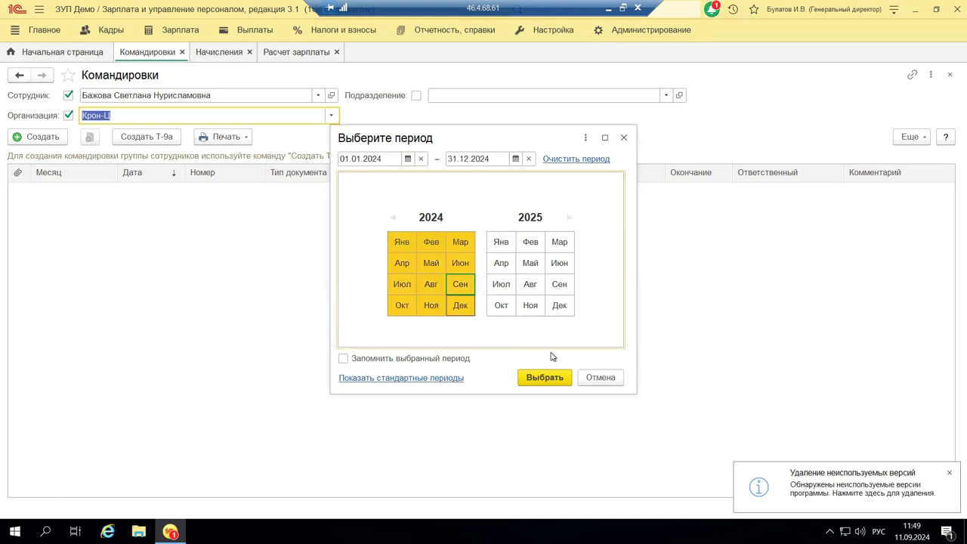
{"action": "left_click", "coordinate": [543, 378]}
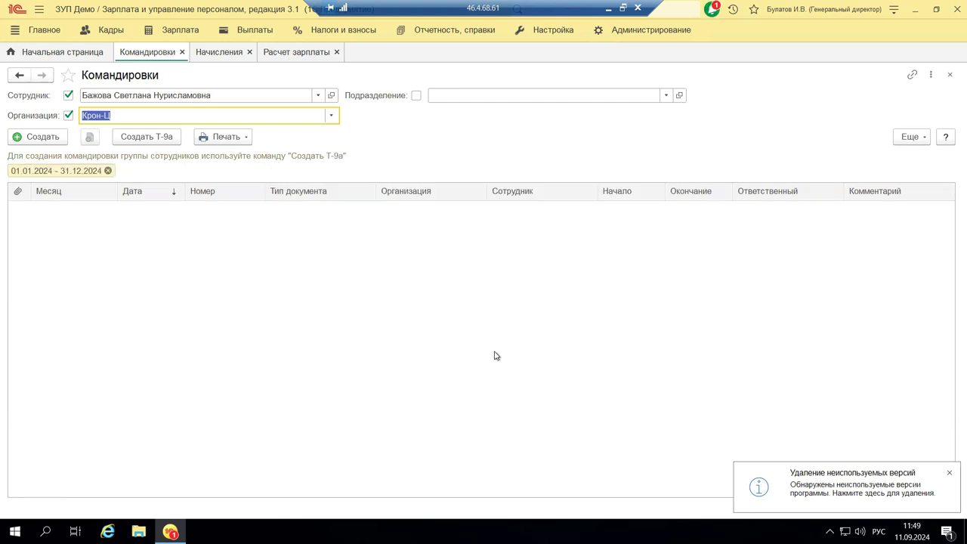
{"action": "left_click", "coordinate": [68, 115]}
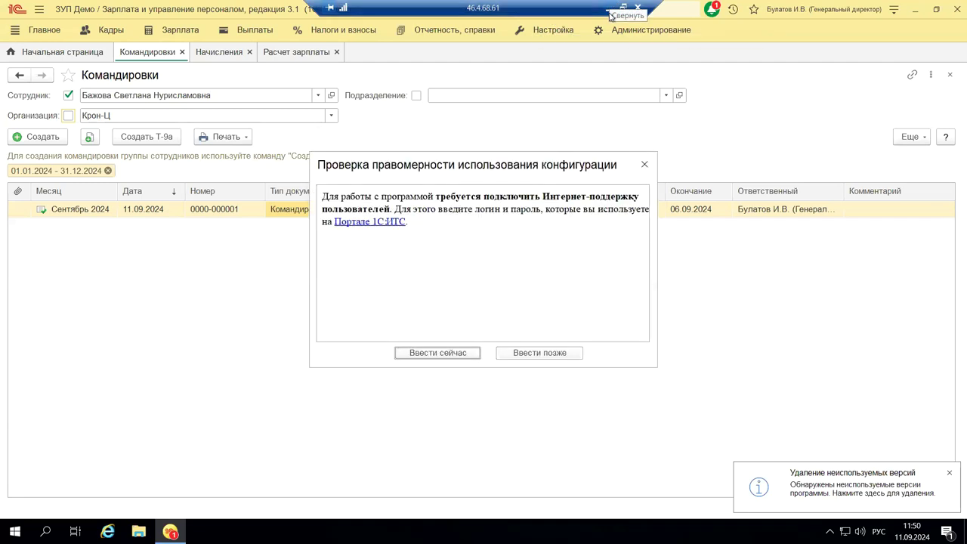
- Switch to the PowerPoint presentation and open slide 7 showing the «Командировка» accrual settings
{"action": "left_click", "coordinate": [610, 15]}
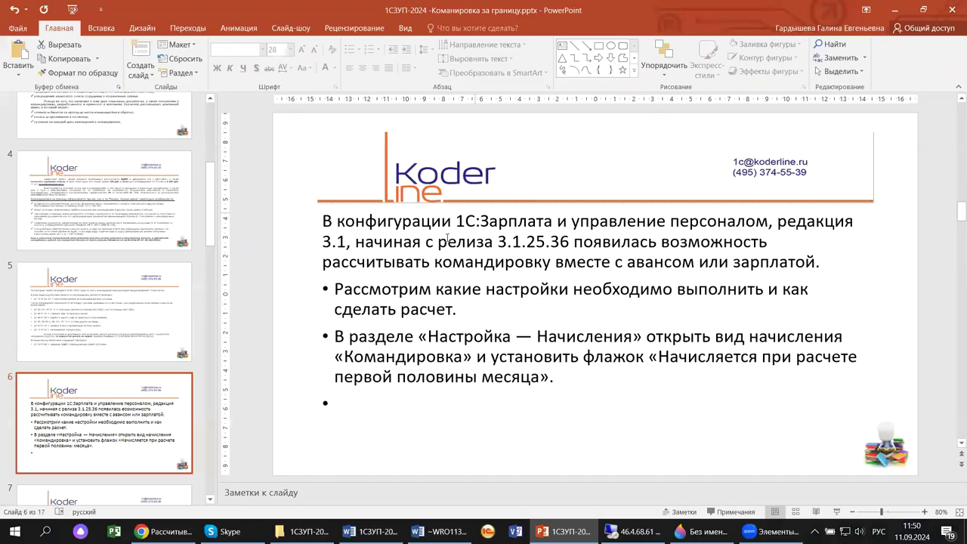
{"action": "scroll", "coordinate": [200, 270], "scroll_direction": "down", "scroll_amount": 5}
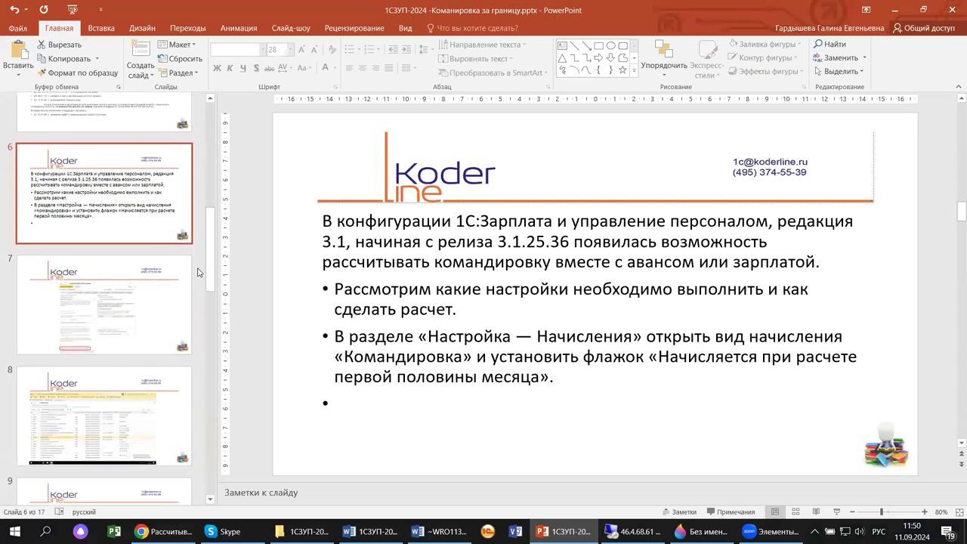
{"action": "left_click", "coordinate": [92, 302]}
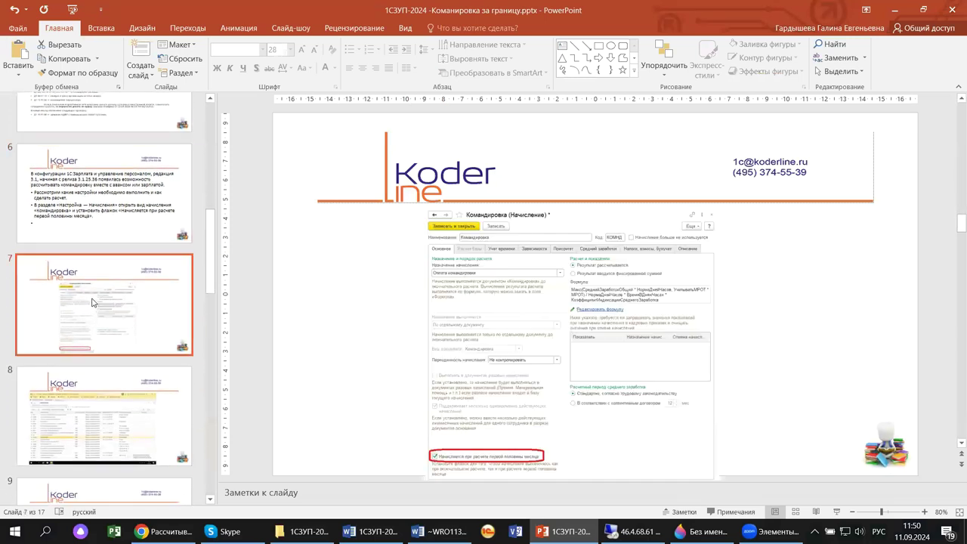